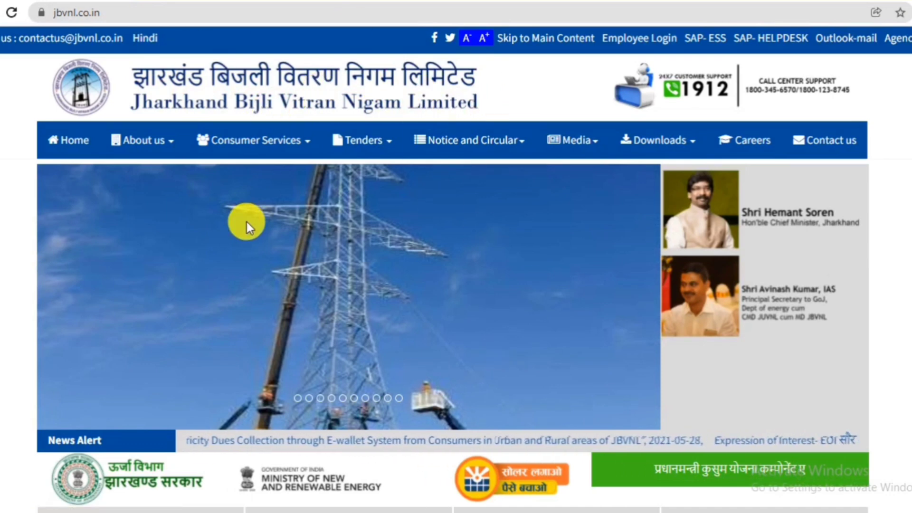
Open Suvidha Portal (New Connection (LT)/Modification) from the Consumer Services > New Connection menu.
{"action": "mouse_move", "coordinate": [240, 139]}
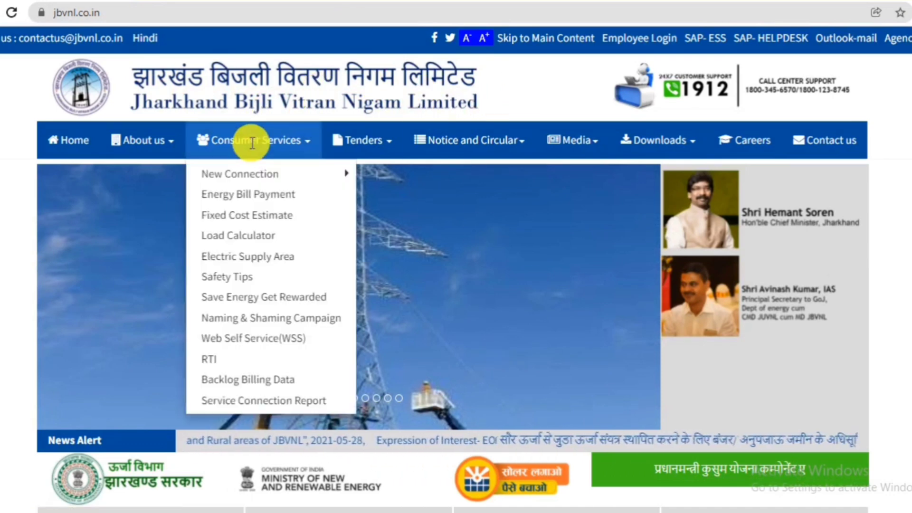
{"action": "mouse_move", "coordinate": [224, 173]}
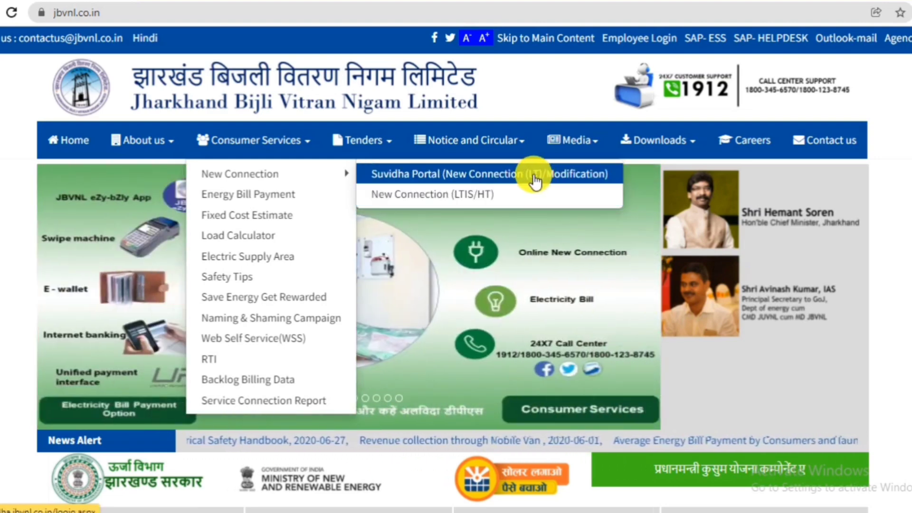
{"action": "left_click", "coordinate": [504, 178]}
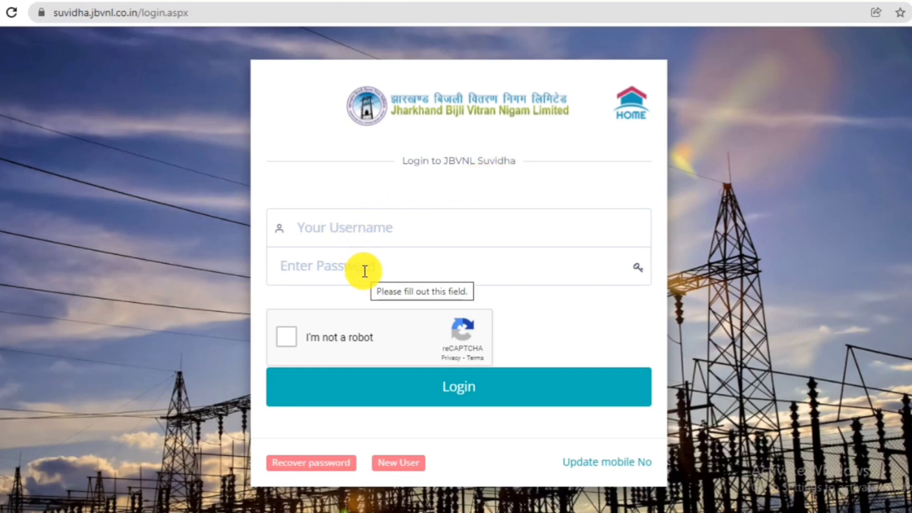
Register as a new user with first and last name, e-mail and district, passing the reCAPTCHA.
{"action": "left_click", "coordinate": [405, 472]}
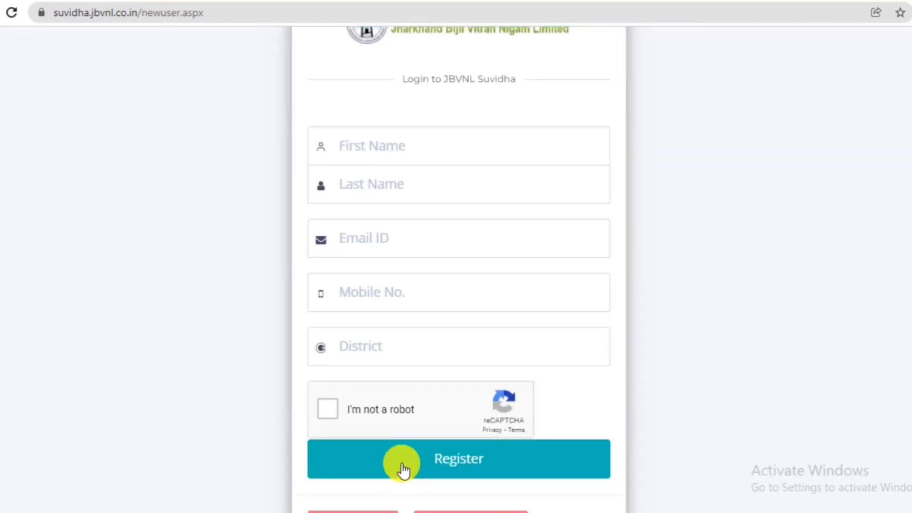
{"action": "left_click", "coordinate": [388, 157]}
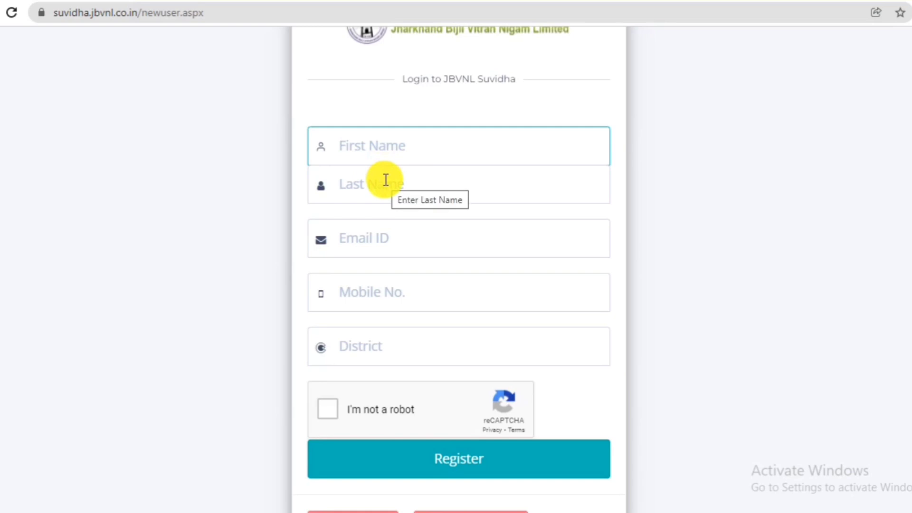
{"action": "left_click", "coordinate": [386, 179]}
{"action": "left_click", "coordinate": [380, 235]}
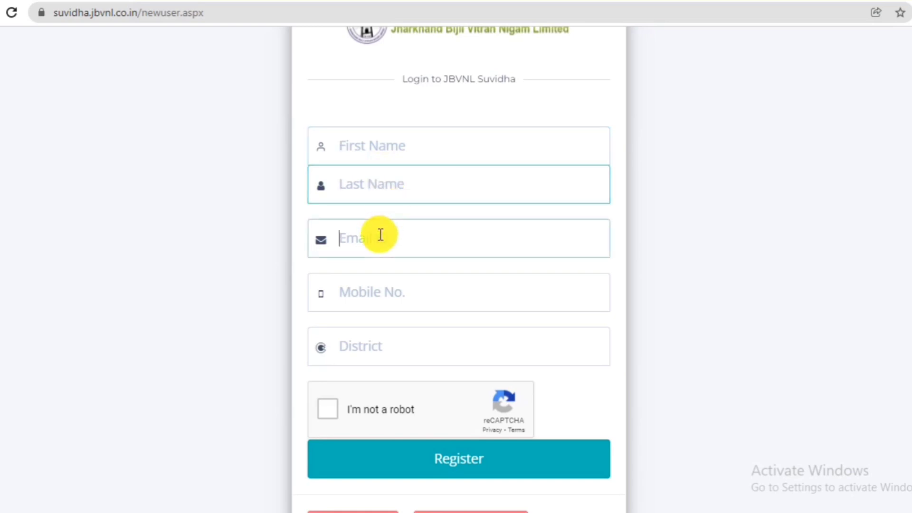
{"action": "left_click", "coordinate": [261, 235]}
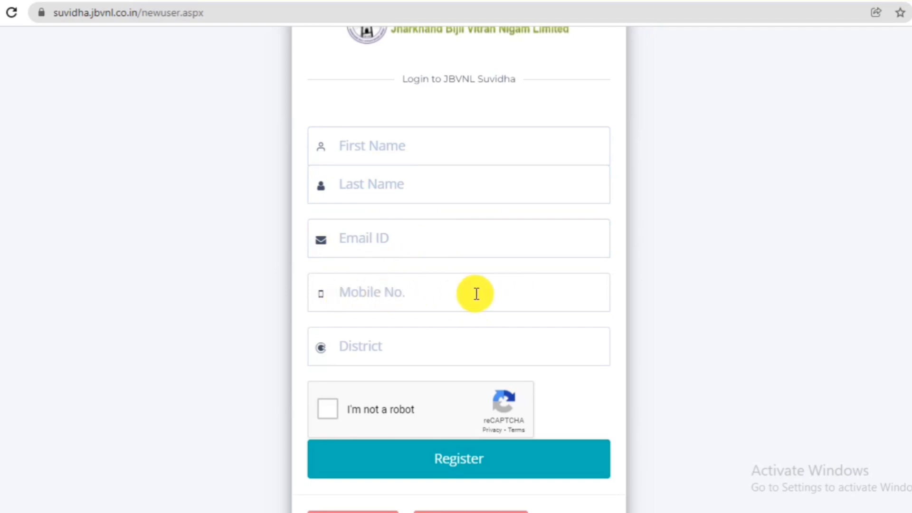
{"action": "left_click", "coordinate": [390, 344]}
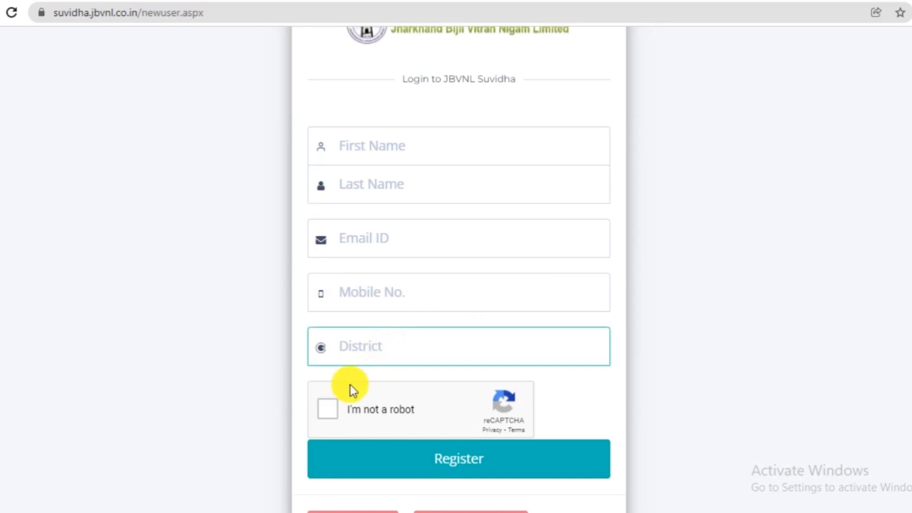
{"action": "left_click", "coordinate": [329, 405]}
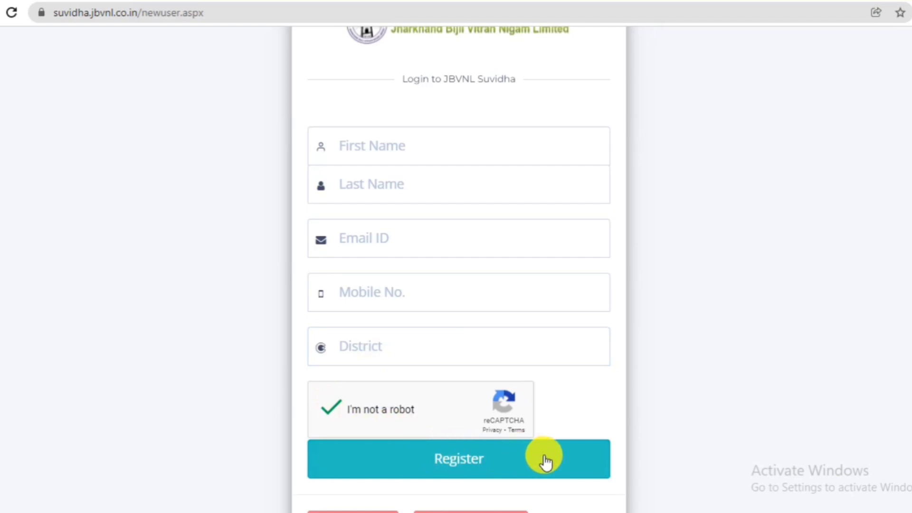
{"action": "left_click", "coordinate": [342, 463]}
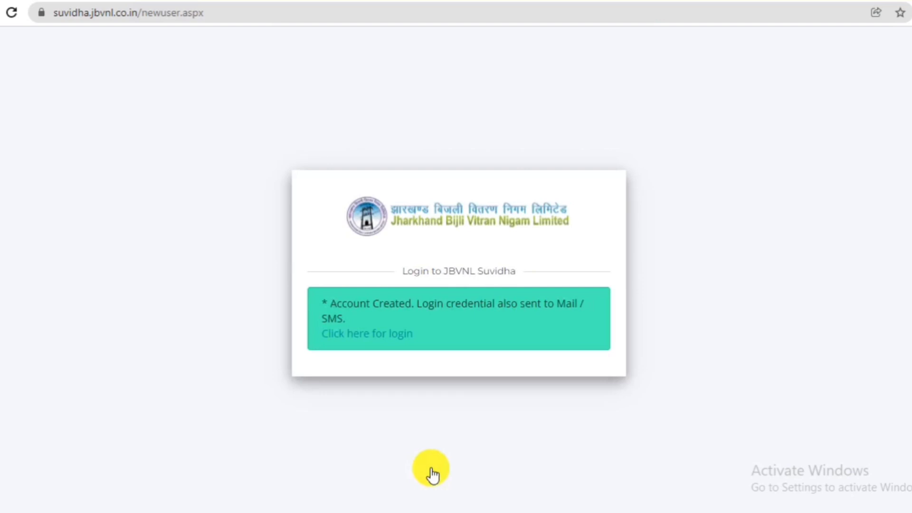
Log in with the new account's username and password, passing the reCAPTCHA.
{"action": "left_click", "coordinate": [343, 335]}
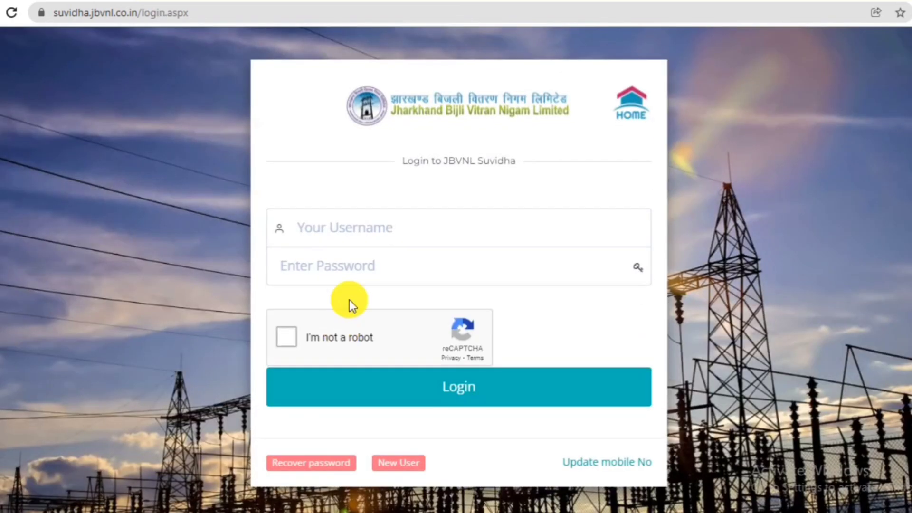
{"action": "left_click", "coordinate": [348, 243]}
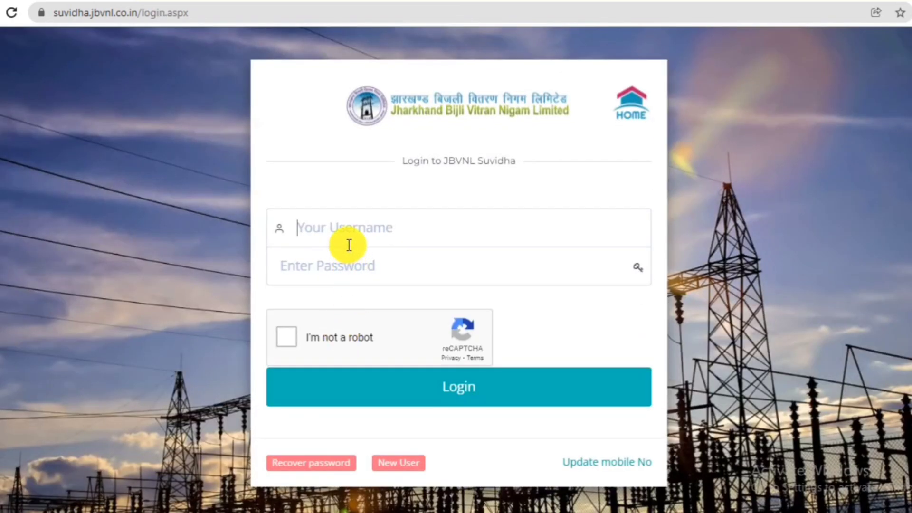
{"action": "left_click", "coordinate": [349, 261]}
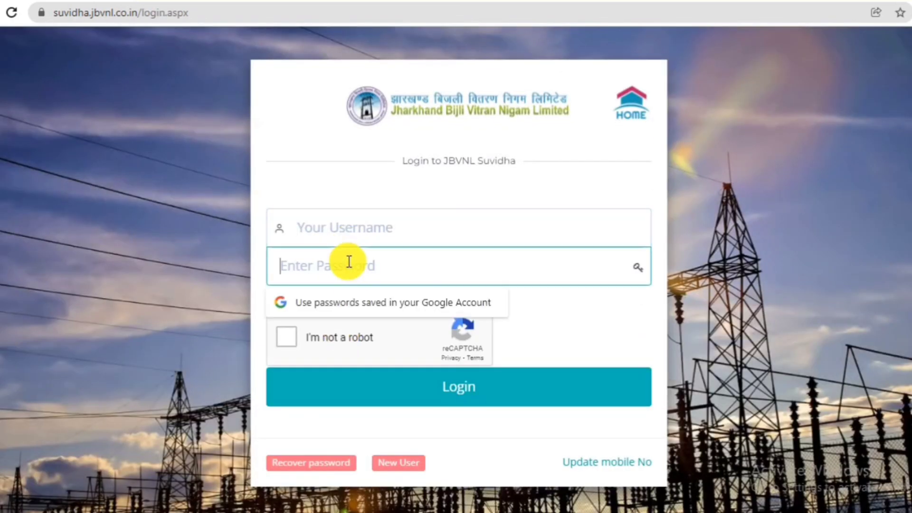
{"action": "left_click", "coordinate": [290, 336]}
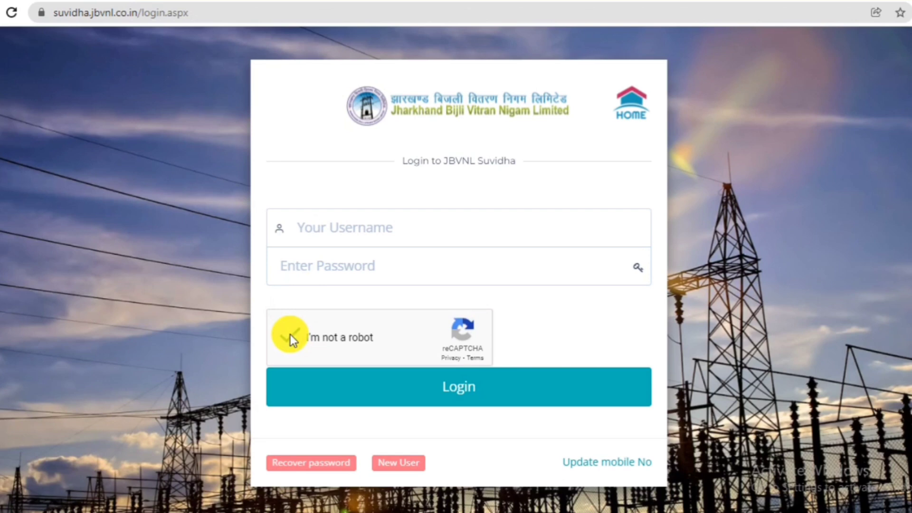
{"action": "left_click", "coordinate": [393, 405]}
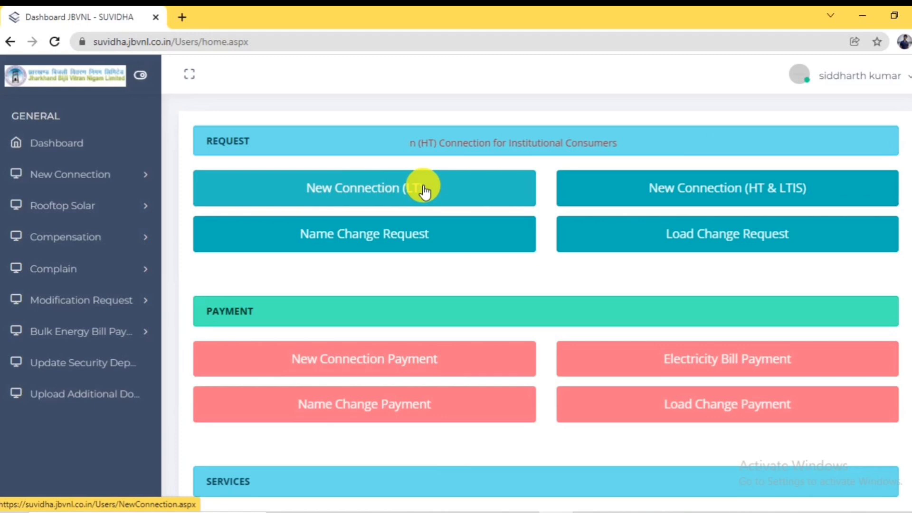
Start a new LT connection application as an Individual applicant and enter the Aadhar/PAN number.
{"action": "left_click", "coordinate": [342, 191]}
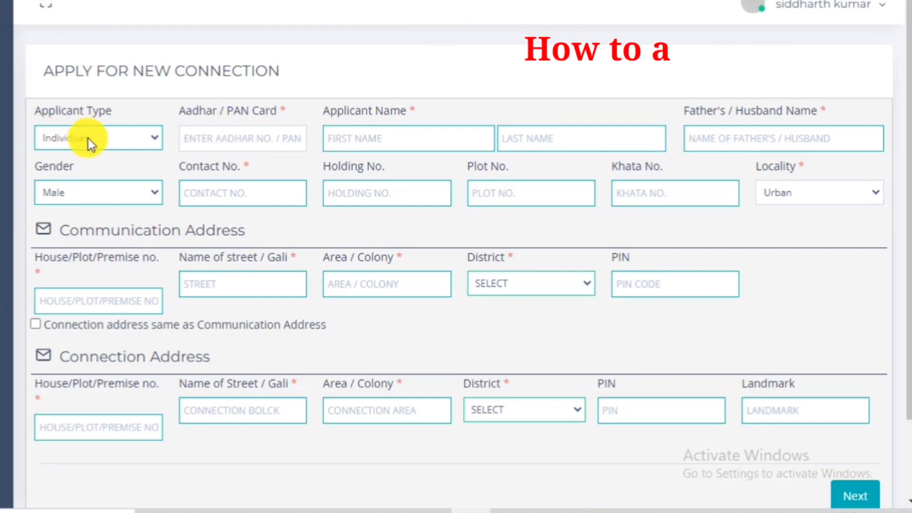
{"action": "left_click", "coordinate": [89, 138]}
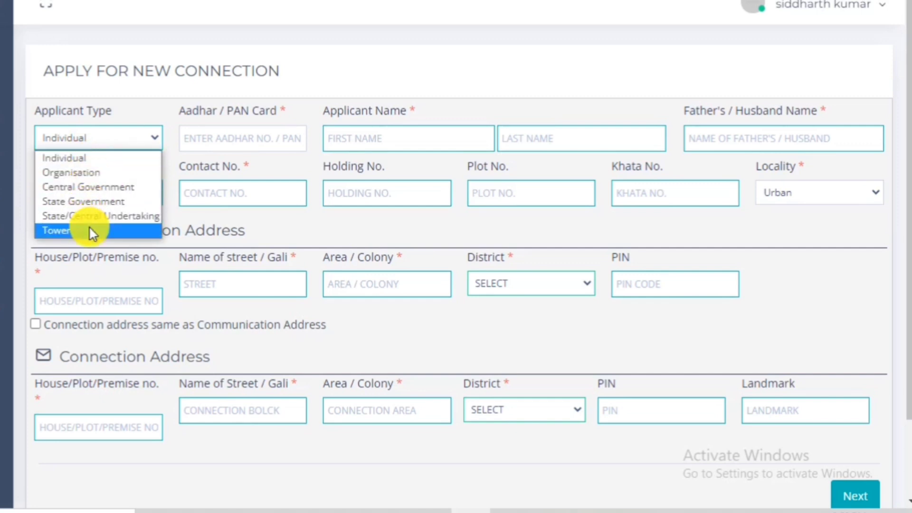
{"action": "left_click", "coordinate": [87, 159]}
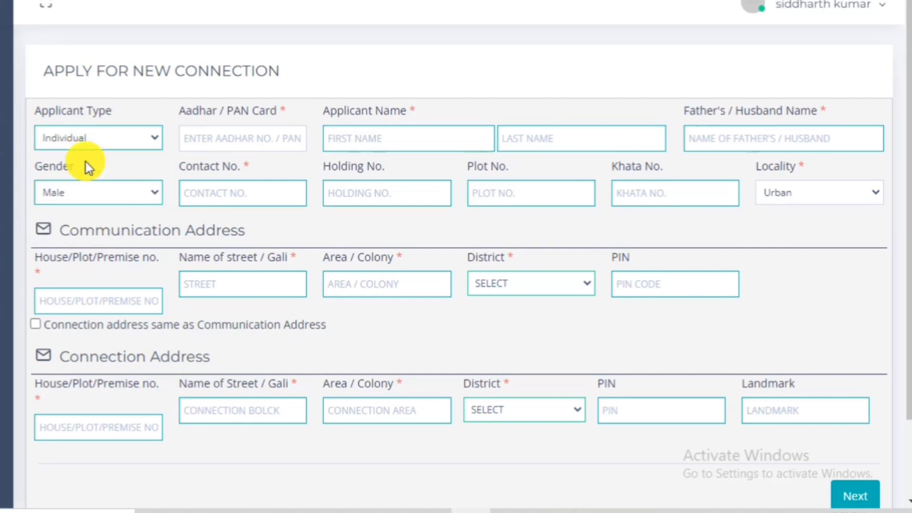
{"action": "left_click", "coordinate": [214, 140]}
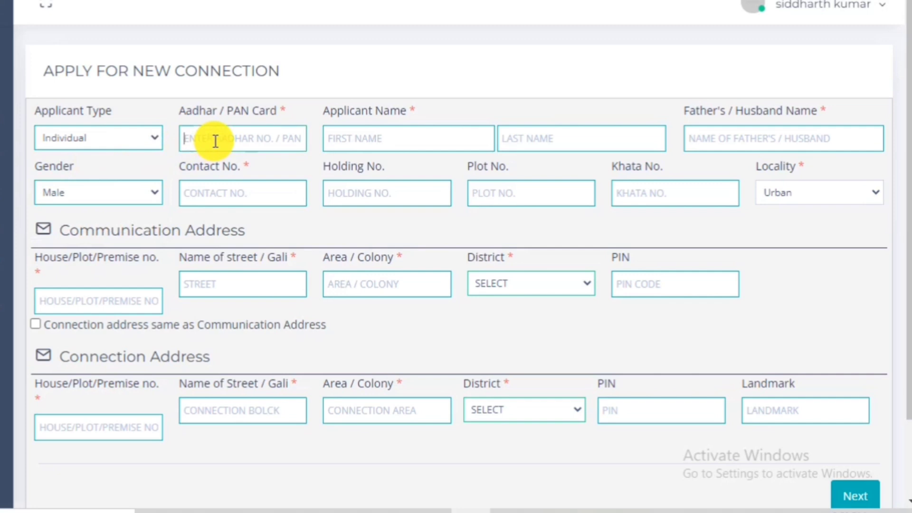
{"action": "key", "text": "Tab"}
Enter the applicant's first and last name and set the gender to Male.
{"action": "left_click", "coordinate": [513, 134]}
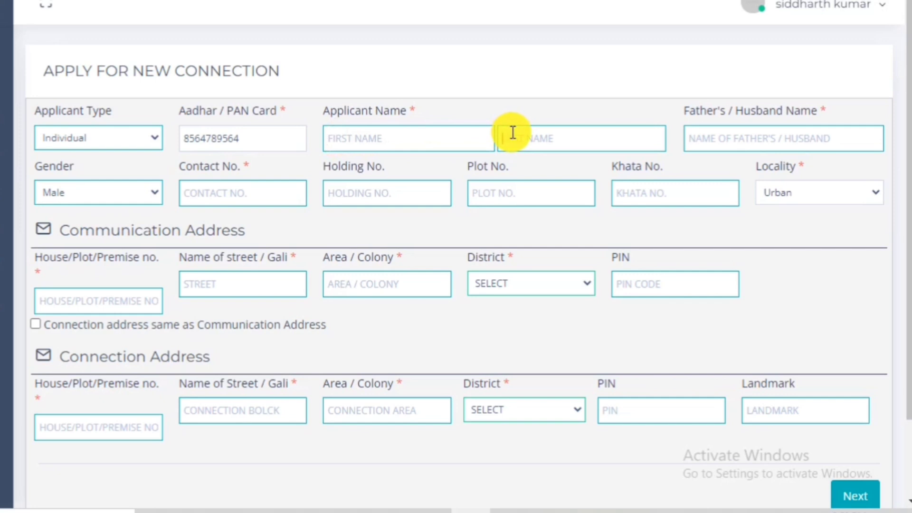
{"action": "left_click", "coordinate": [435, 136]}
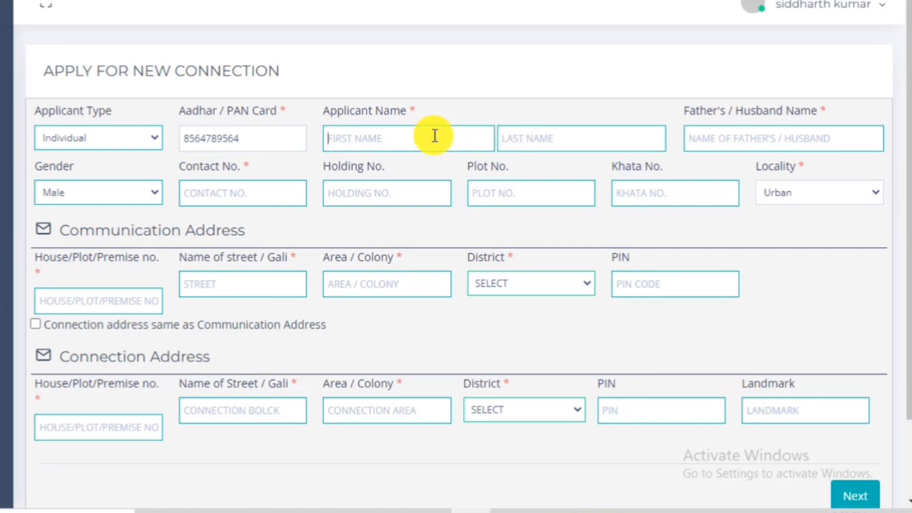
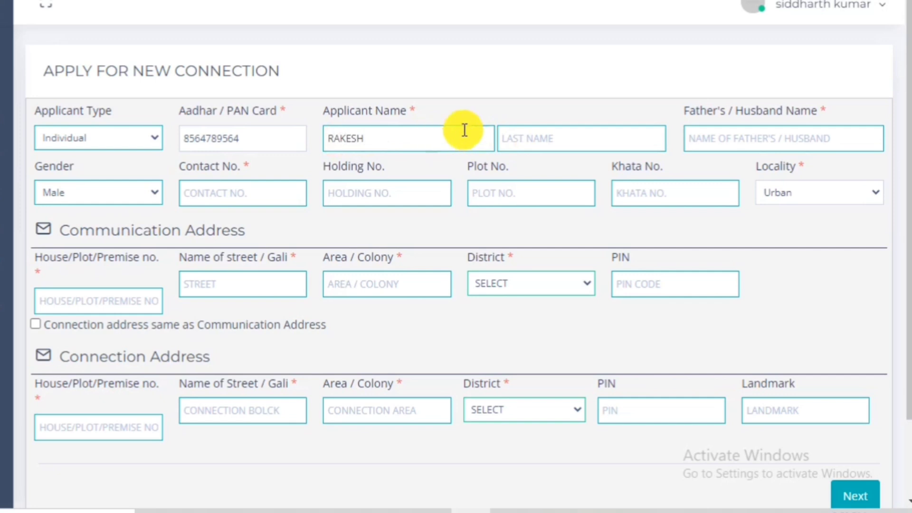
{"action": "left_click", "coordinate": [521, 142]}
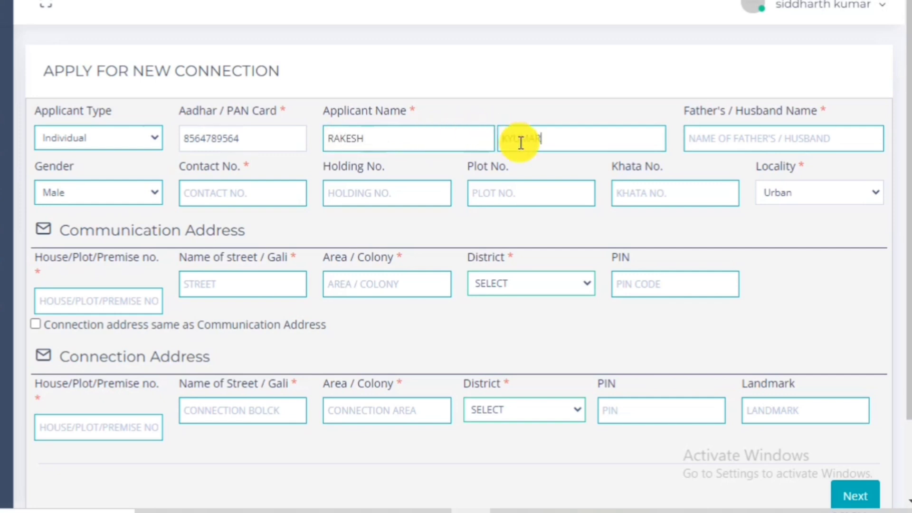
{"action": "left_click", "coordinate": [703, 135]}
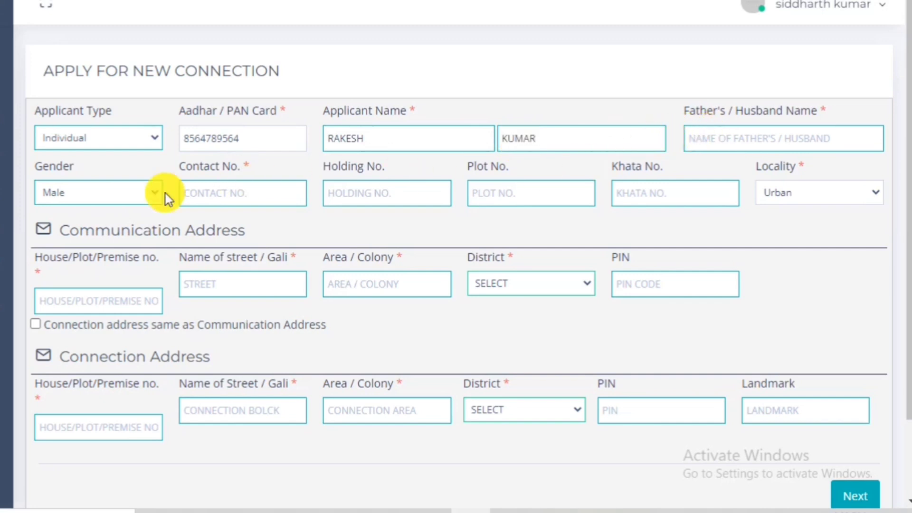
{"action": "left_click", "coordinate": [77, 195]}
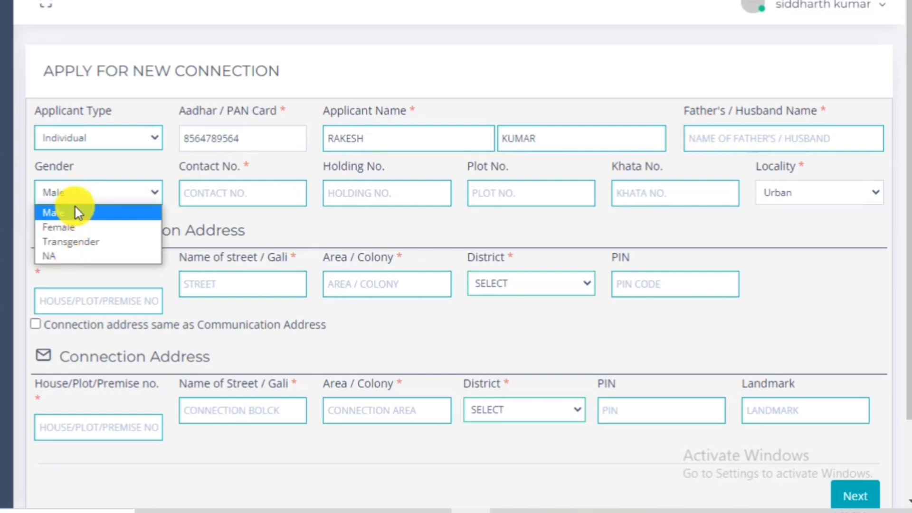
{"action": "left_click", "coordinate": [75, 209]}
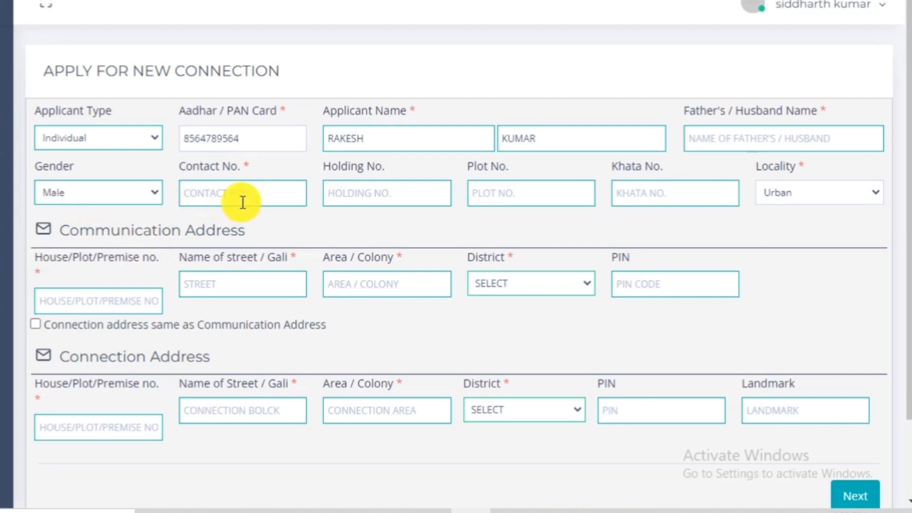
Enter Holding No. 02 and Plot No. 45, keeping the locality as Urban.
{"action": "left_click", "coordinate": [344, 195]}
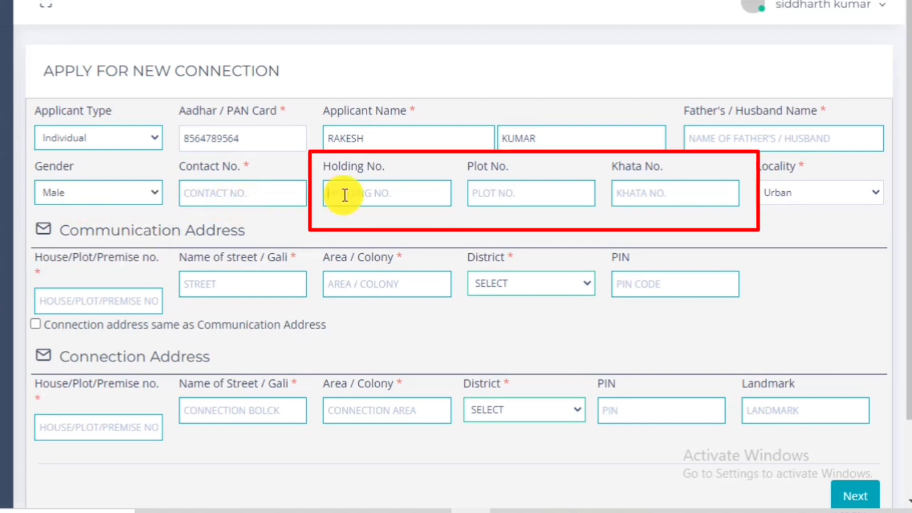
{"action": "type", "text": "02"}
{"action": "type", "text": "45"}
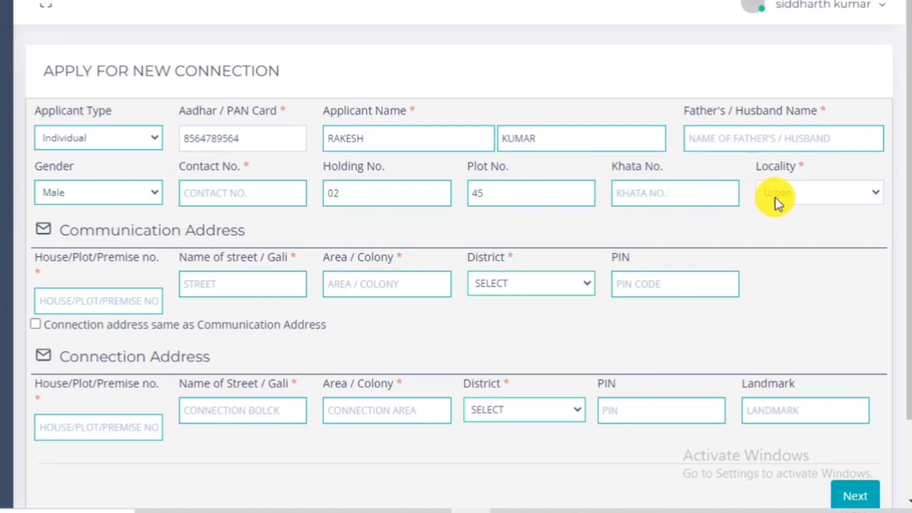
{"action": "left_click", "coordinate": [810, 203]}
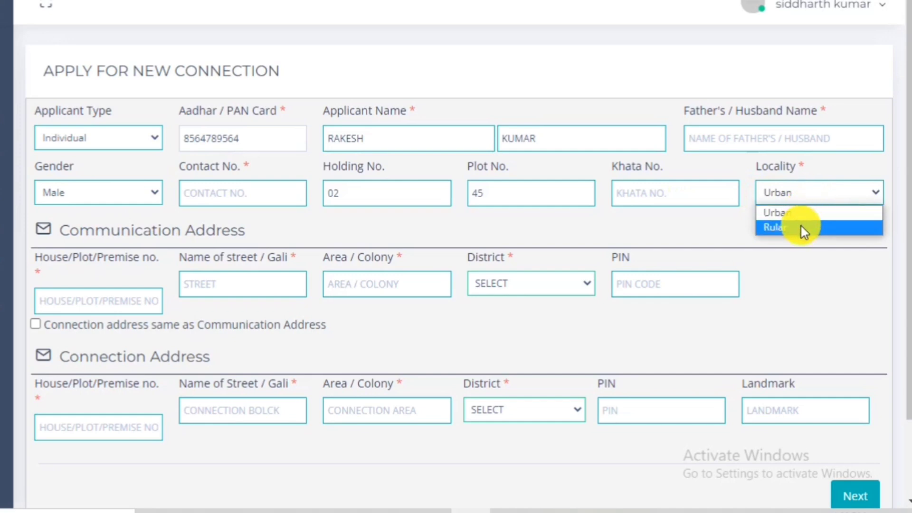
{"action": "left_click", "coordinate": [799, 218]}
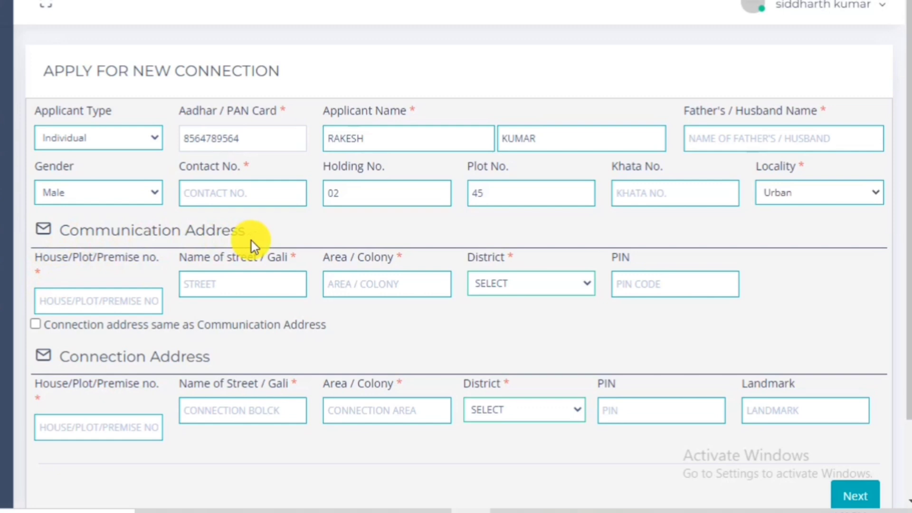
Set the communication house number to 02/56/89 and the communication district to Dhanbad.
{"action": "left_click", "coordinate": [82, 299]}
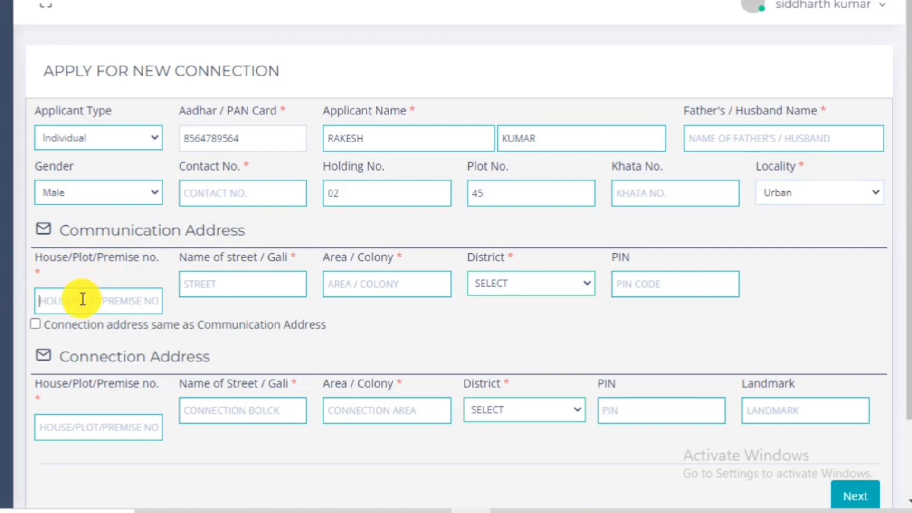
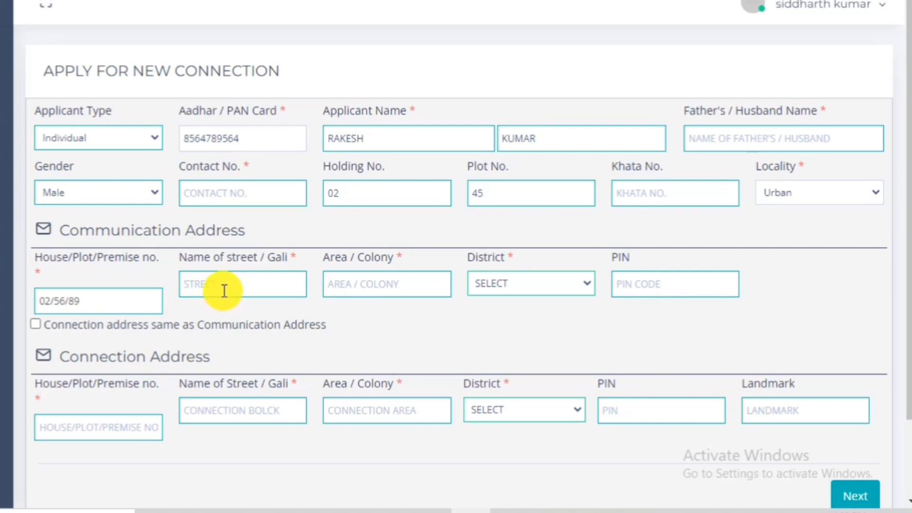
{"action": "left_click", "coordinate": [332, 290]}
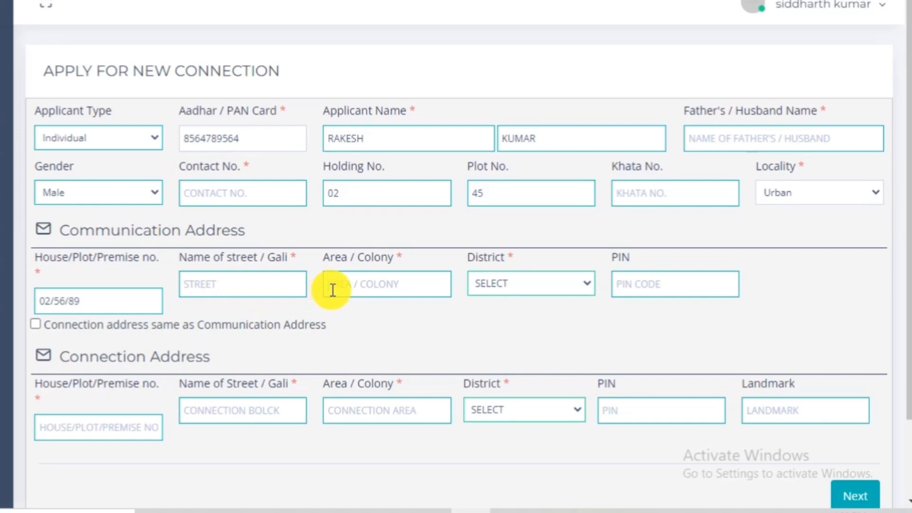
{"action": "left_click", "coordinate": [491, 286]}
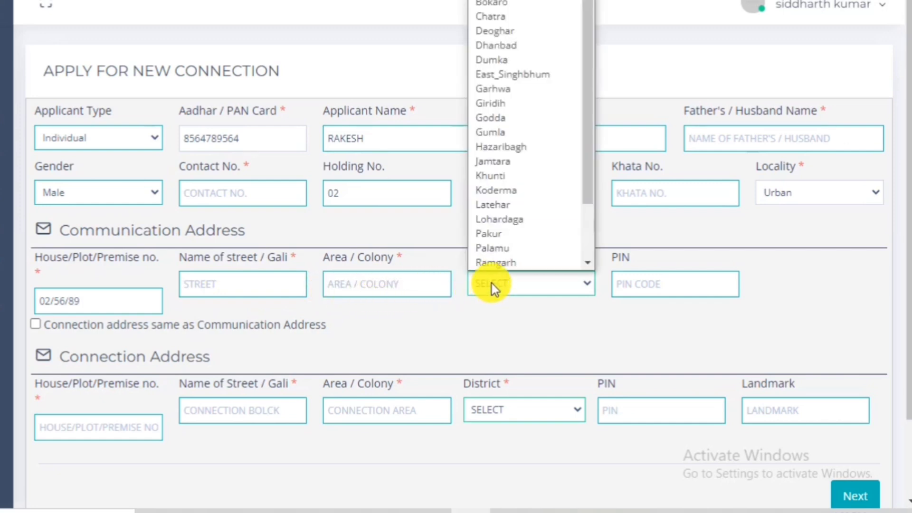
{"action": "scroll", "coordinate": [493, 228], "scroll_direction": "down", "scroll_amount": 1}
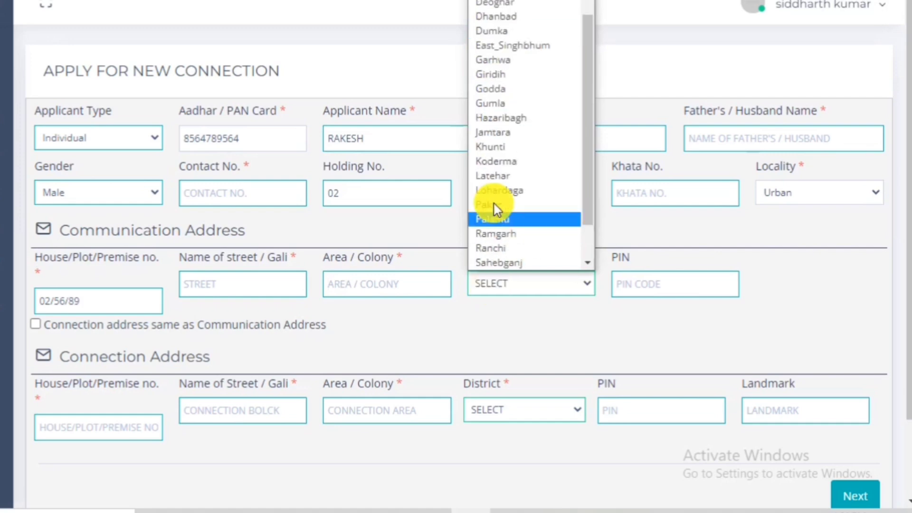
{"action": "left_click", "coordinate": [498, 22]}
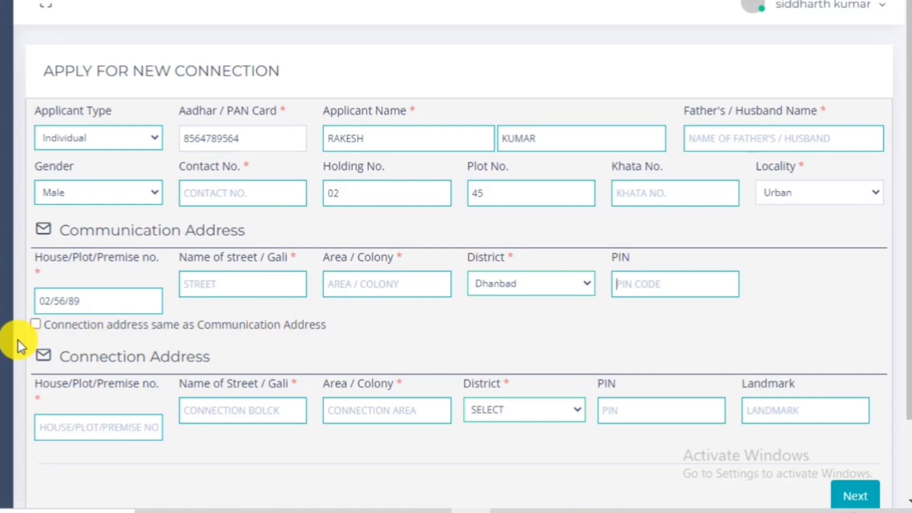
Copy the communication address into the connection address, enter landmark 'N', and go to Supply Information.
{"action": "left_click", "coordinate": [34, 328]}
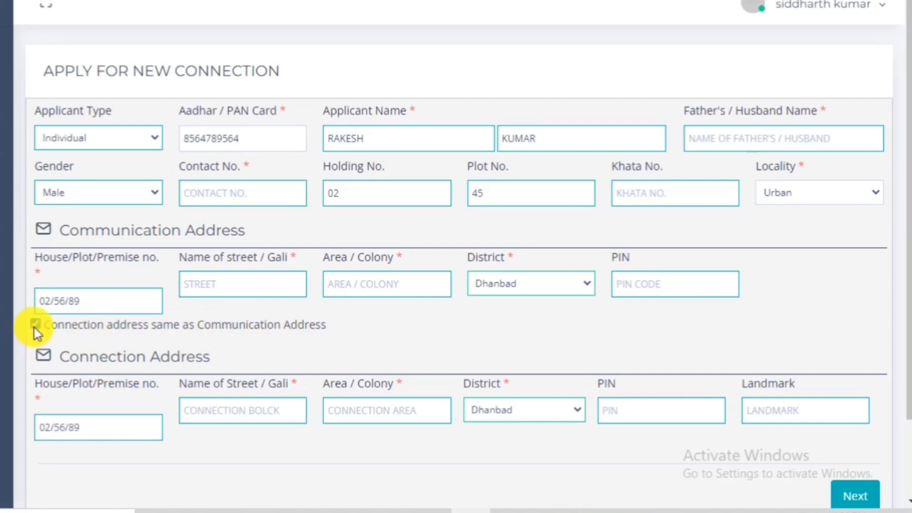
{"action": "left_click", "coordinate": [34, 328]}
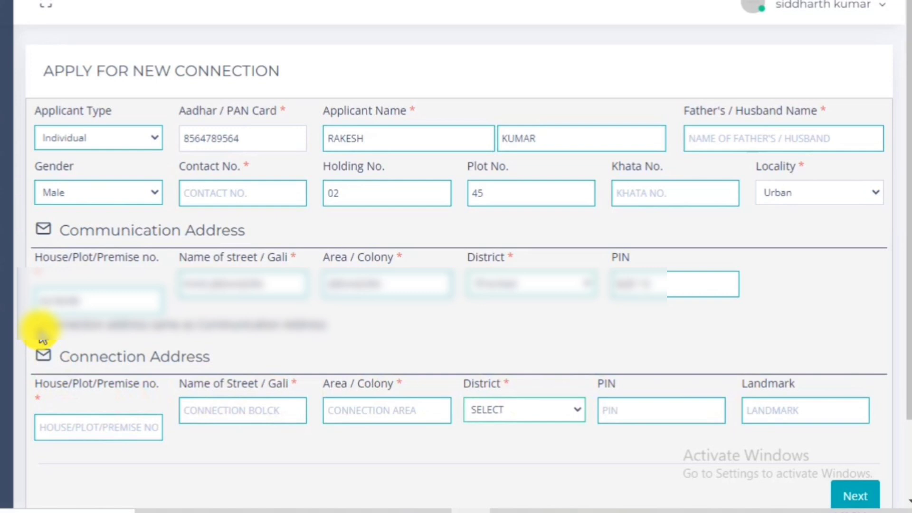
{"action": "left_click", "coordinate": [38, 326]}
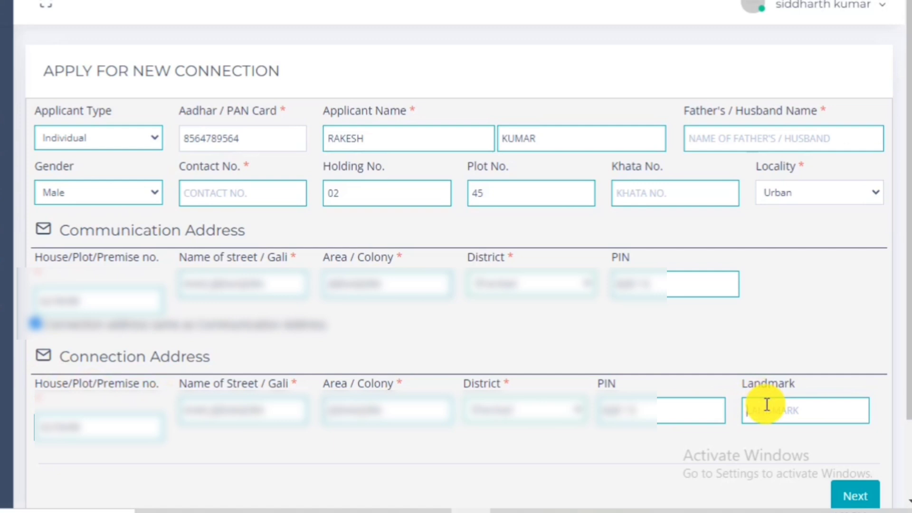
{"action": "type", "text": "N"}
{"action": "scroll", "coordinate": [765, 403], "scroll_direction": "down", "scroll_amount": 2}
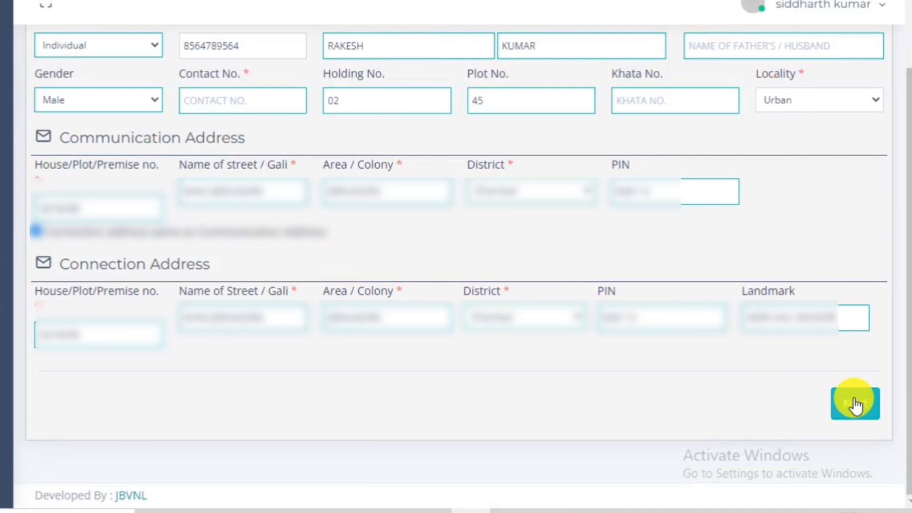
{"action": "left_click", "coordinate": [855, 404]}
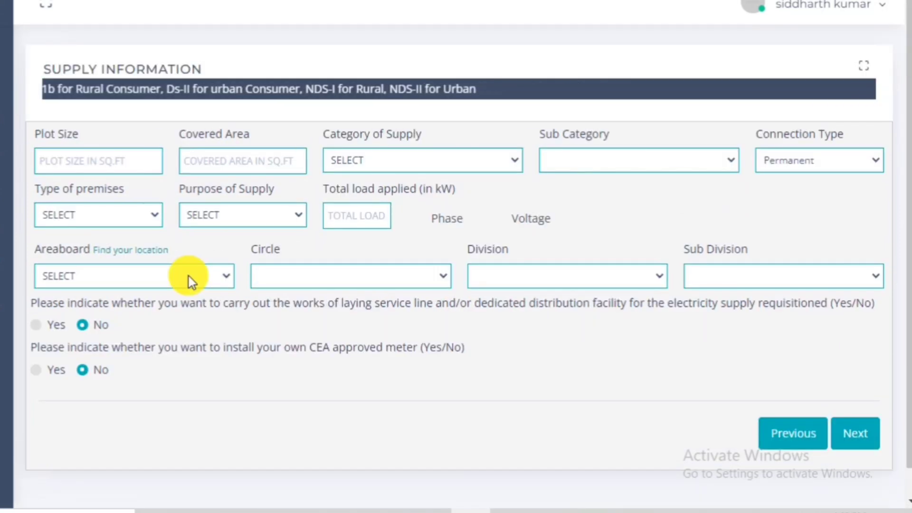
Enter Plot Size 4 and Covered Area 5 in the supply information.
{"action": "left_click", "coordinate": [66, 157]}
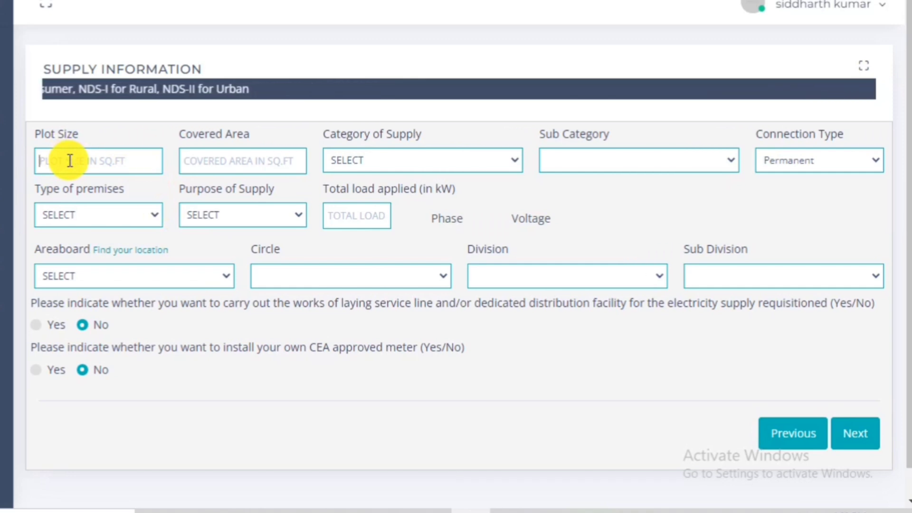
{"action": "type", "text": "47"}
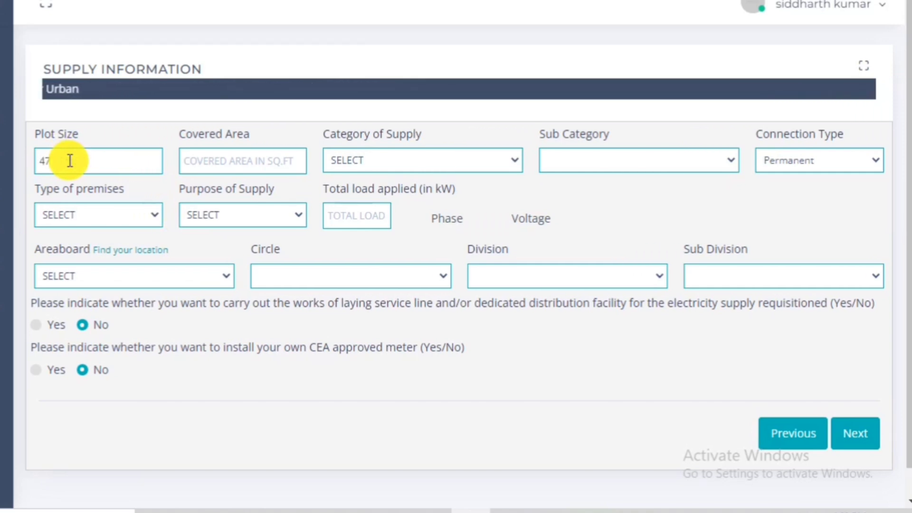
{"action": "key", "text": "BackSpace"}
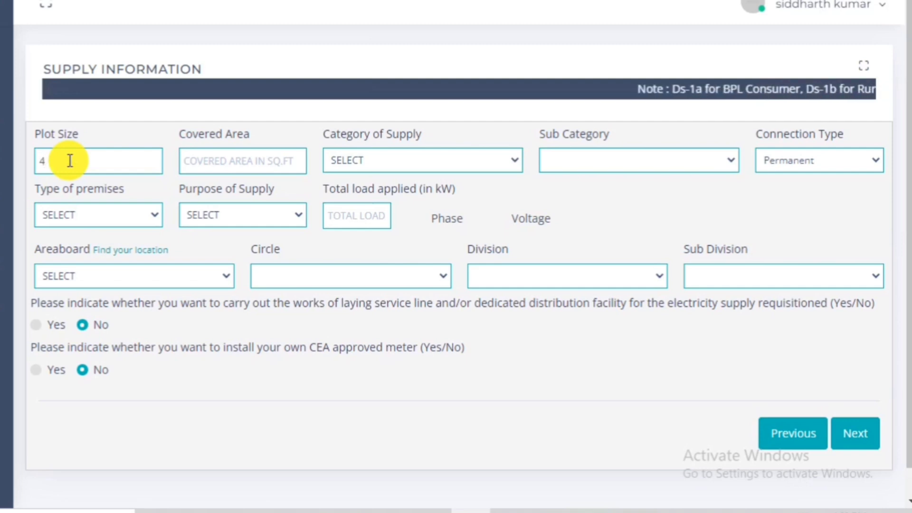
{"action": "left_click", "coordinate": [192, 158]}
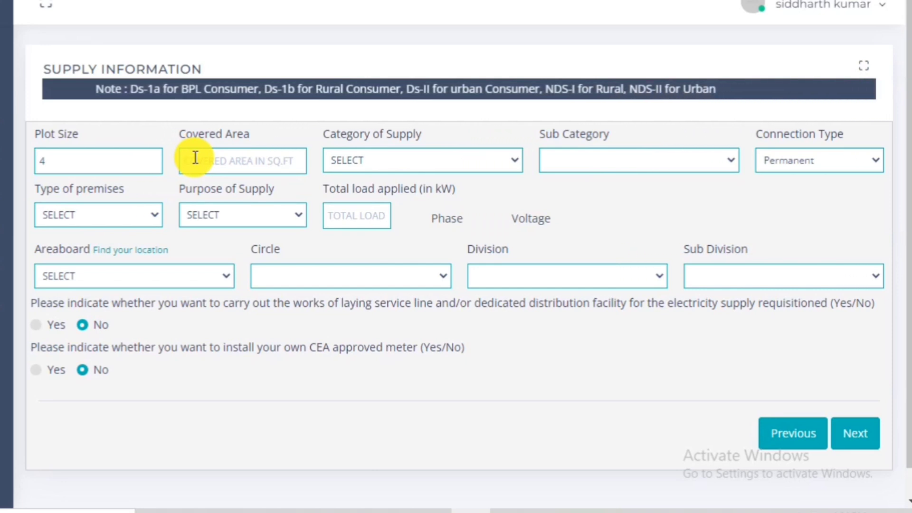
{"action": "type", "text": "5"}
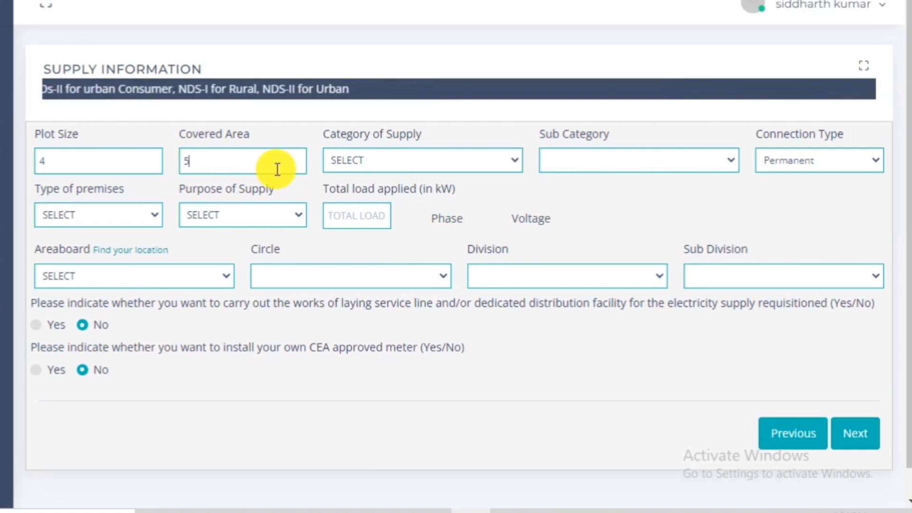
{"action": "left_click", "coordinate": [357, 169]}
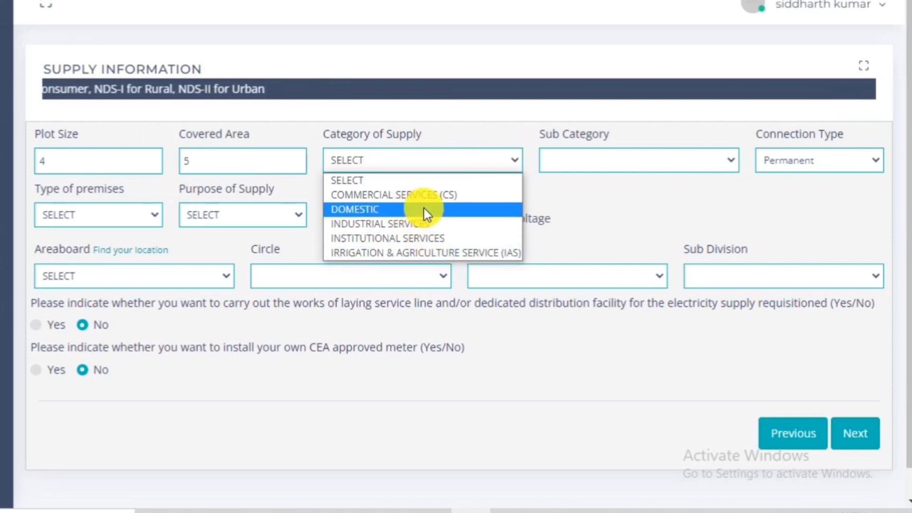
Choose DOMESTIC supply category, DS-1 (b) sub category and Permanent connection type.
{"action": "left_click", "coordinate": [342, 212]}
{"action": "left_click", "coordinate": [583, 160]}
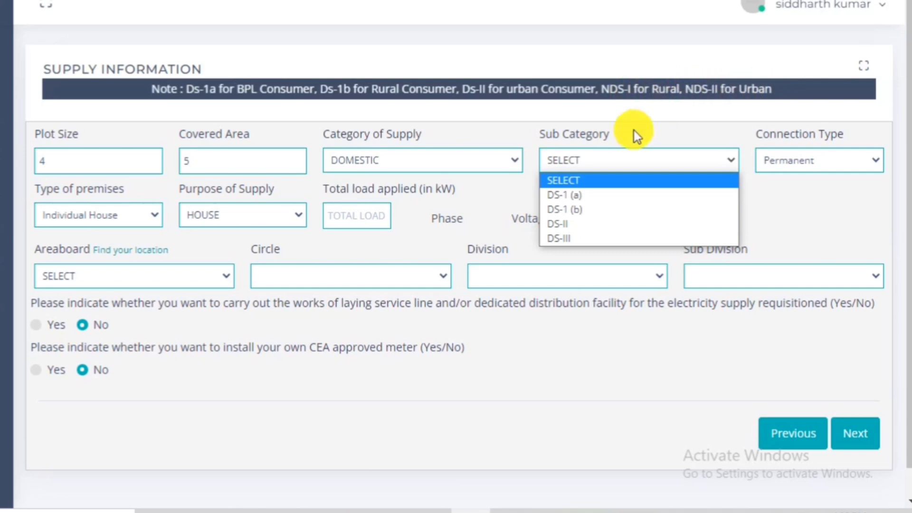
{"action": "left_click", "coordinate": [588, 207]}
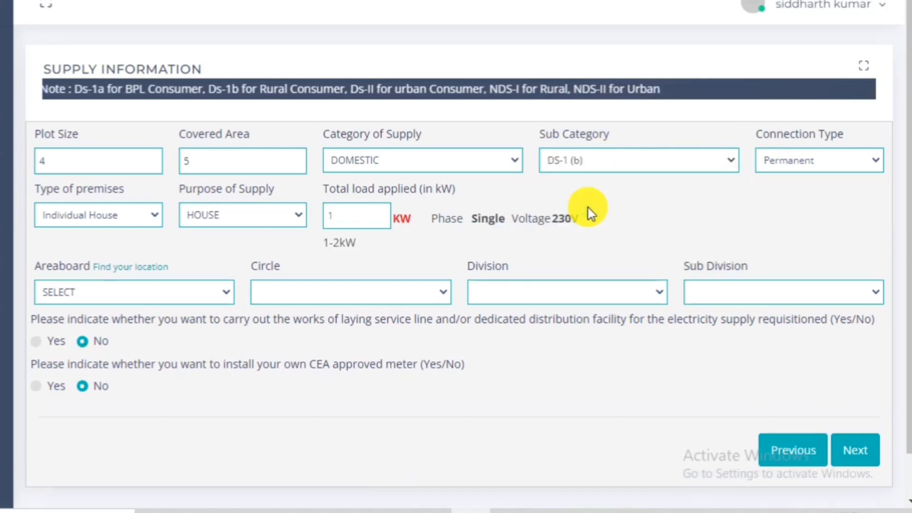
{"action": "left_click", "coordinate": [801, 164]}
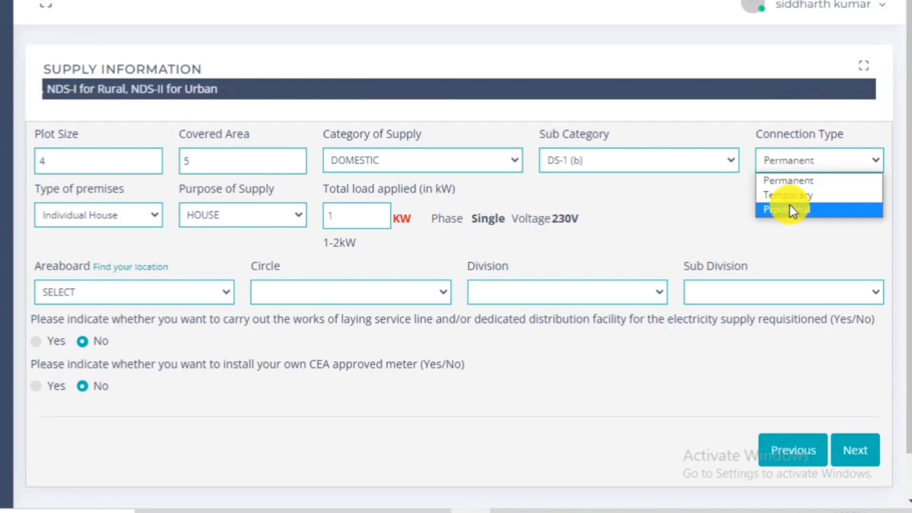
{"action": "left_click", "coordinate": [788, 181]}
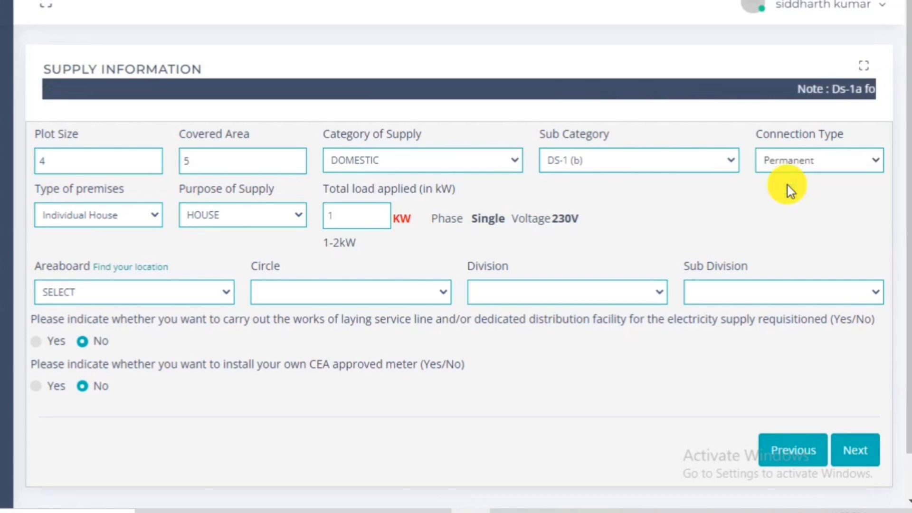
{"action": "left_click", "coordinate": [67, 215]}
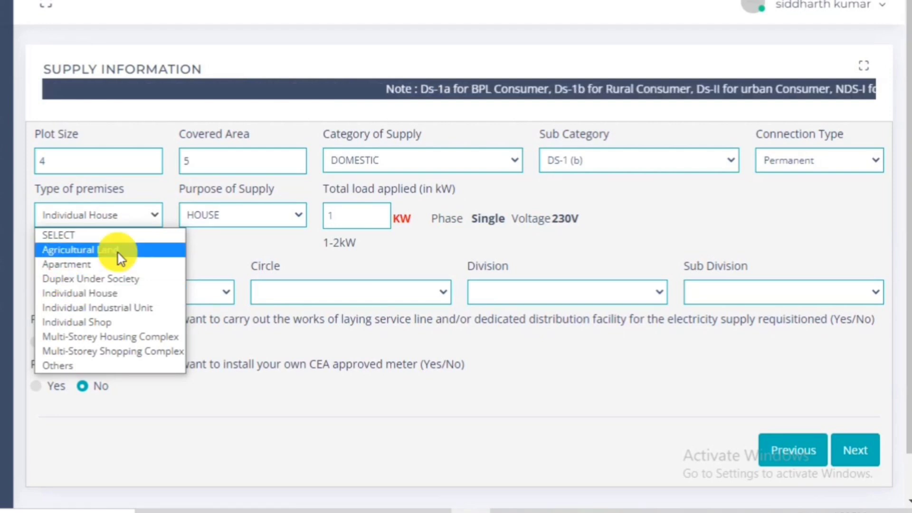
{"action": "left_click", "coordinate": [377, 160]}
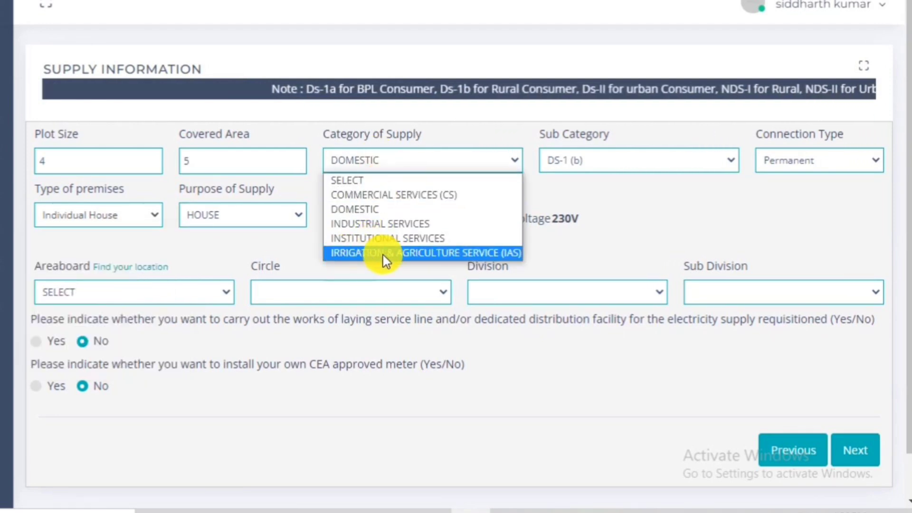
{"action": "left_click", "coordinate": [106, 219]}
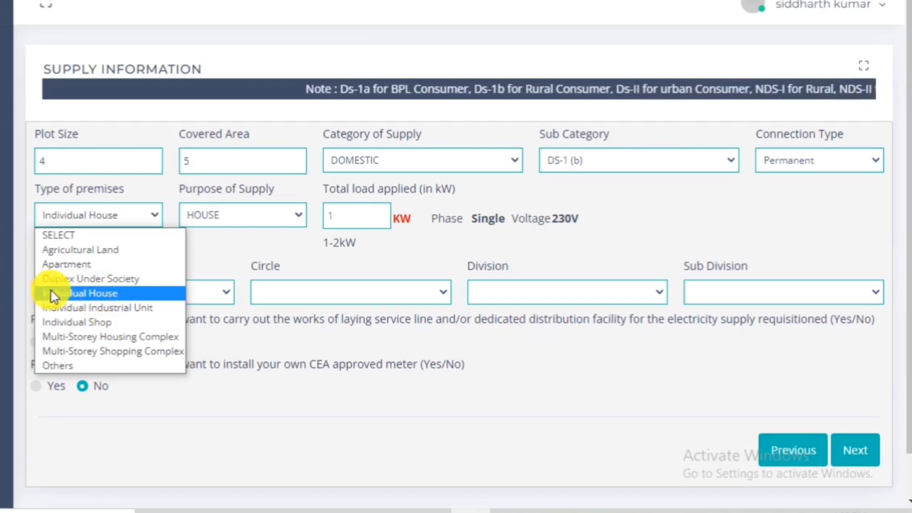
{"action": "left_click", "coordinate": [96, 295]}
{"action": "left_click", "coordinate": [230, 215]}
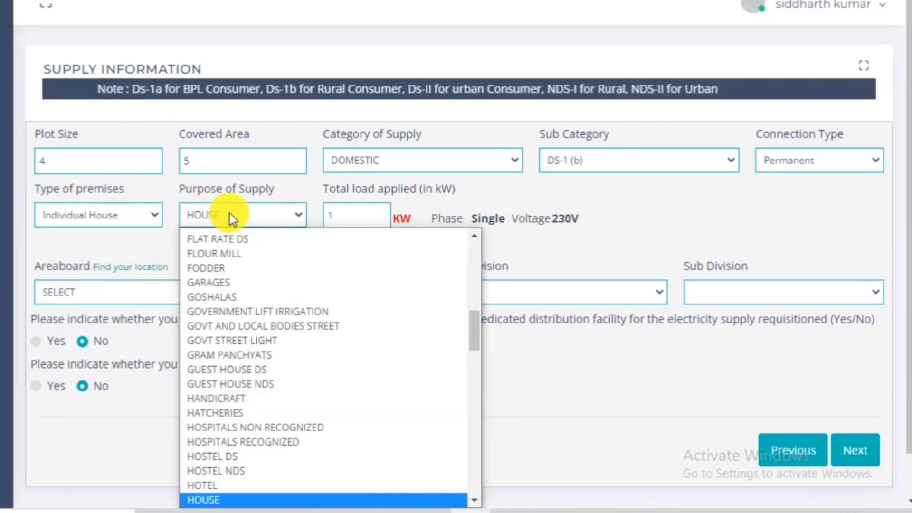
{"action": "scroll", "coordinate": [247, 301], "scroll_direction": "up", "scroll_amount": 1}
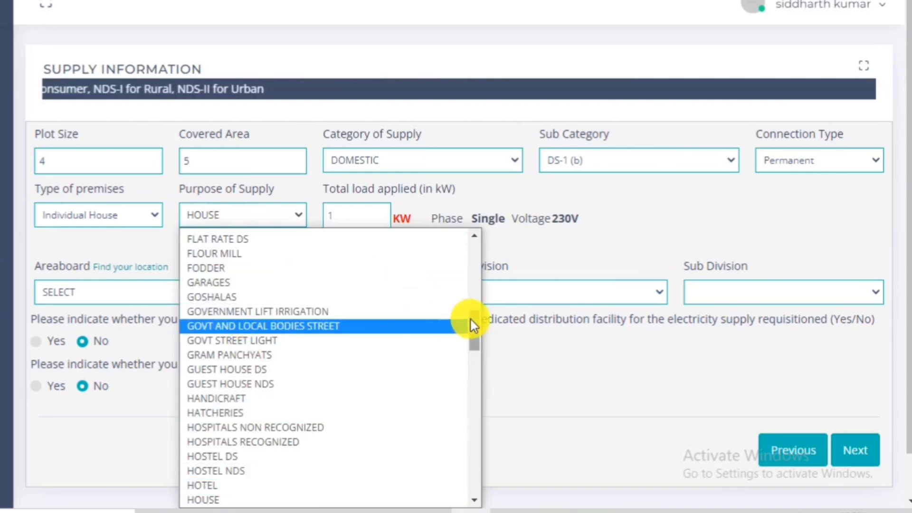
{"action": "left_click_drag", "start_coordinate": [470, 320], "coordinate": [475, 471]}
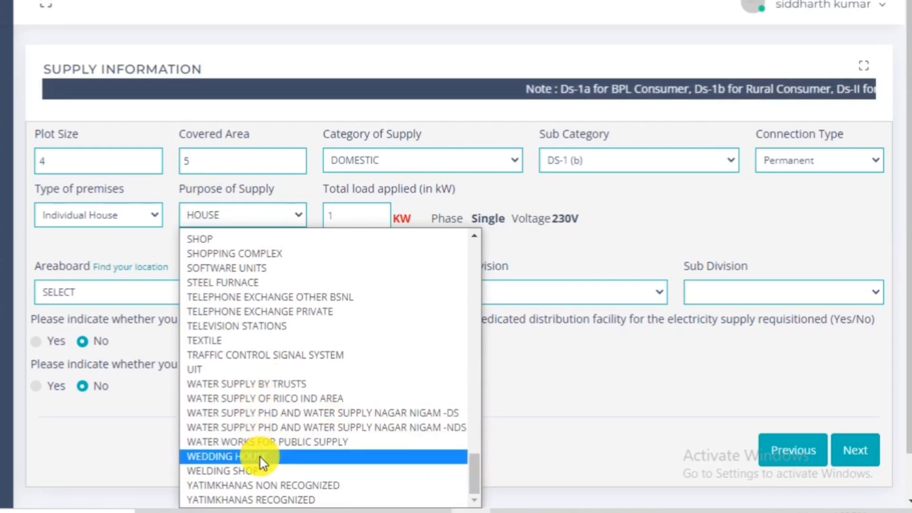
{"action": "left_click", "coordinate": [499, 215]}
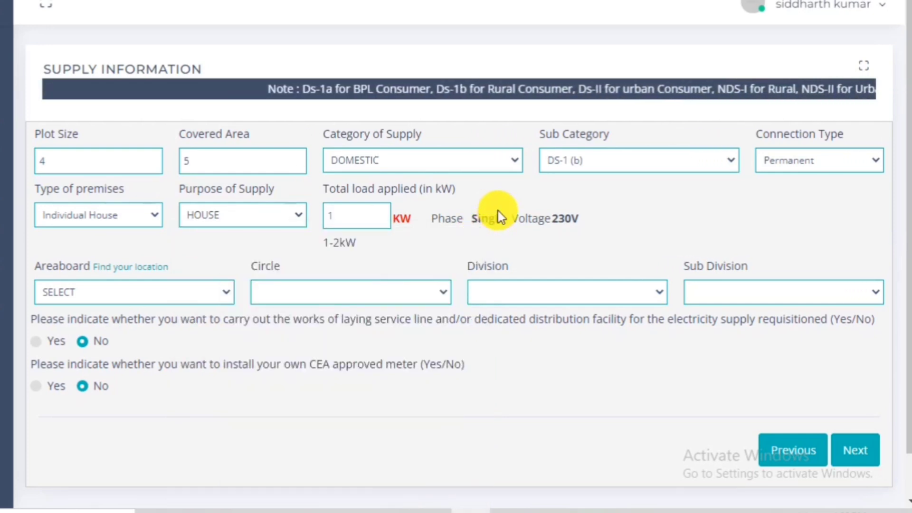
Apply for a 2 kW load with Dhanbad areaboard and circle, Jharia division and sub division.
{"action": "left_click", "coordinate": [335, 217]}
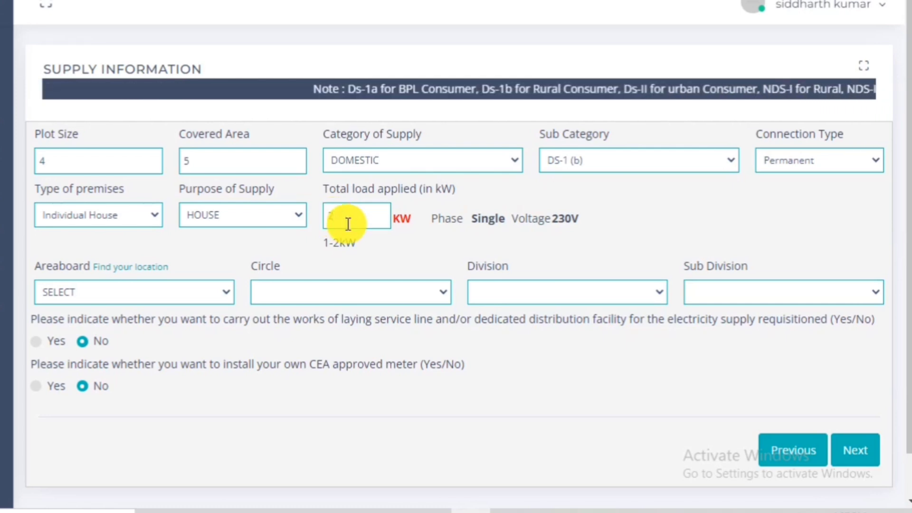
{"action": "type", "text": "2"}
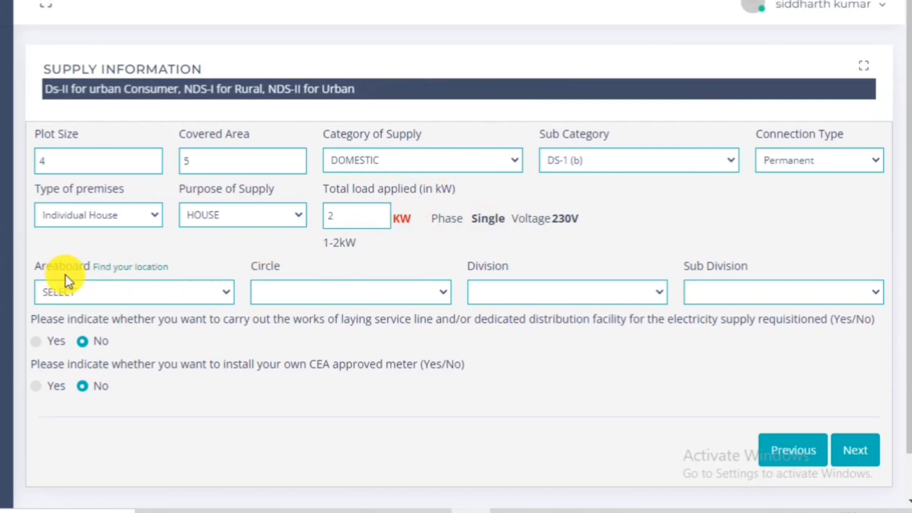
{"action": "left_click", "coordinate": [102, 292]}
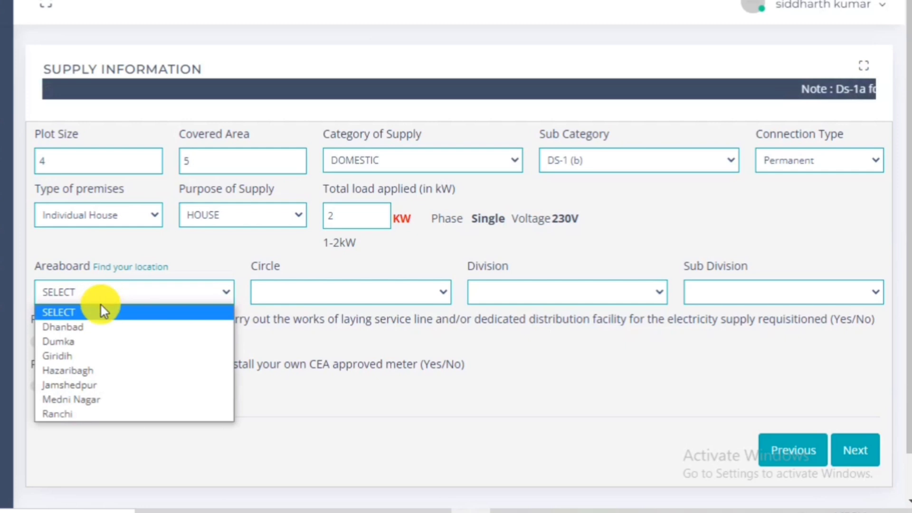
{"action": "left_click", "coordinate": [96, 332]}
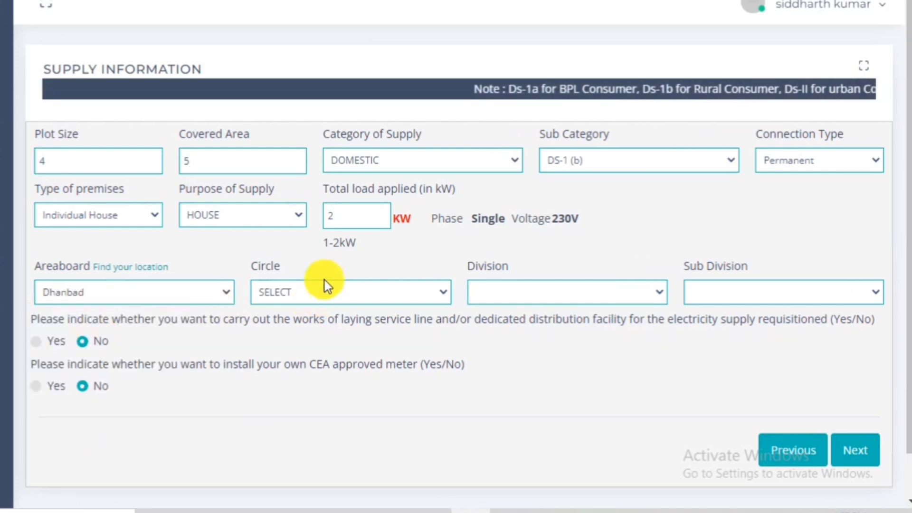
{"action": "left_click", "coordinate": [323, 290]}
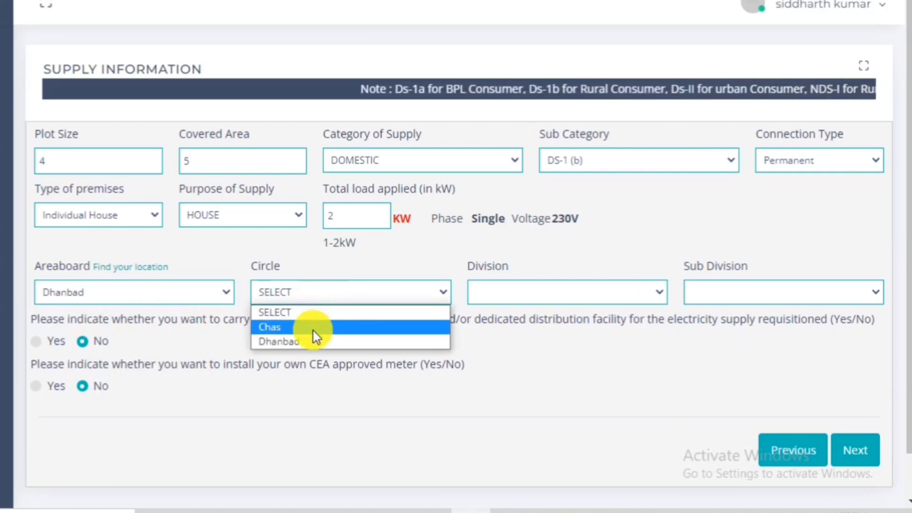
{"action": "left_click", "coordinate": [313, 343]}
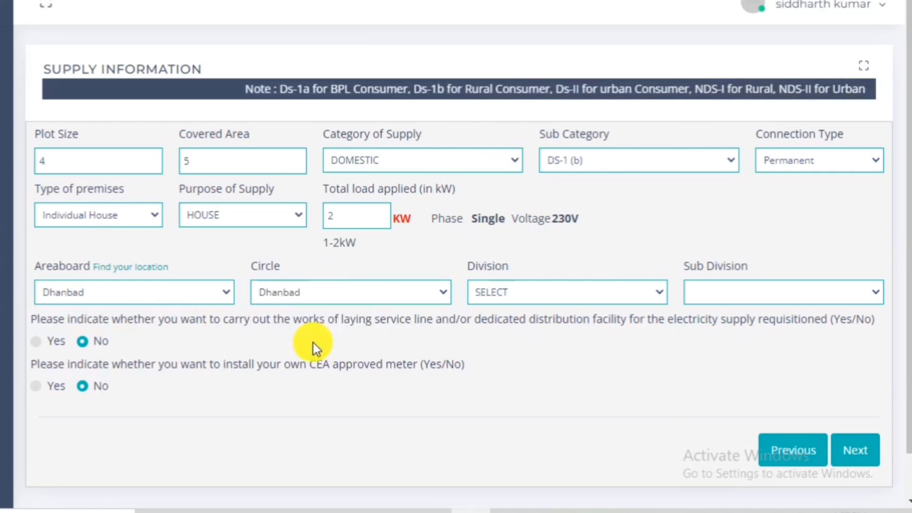
{"action": "left_click", "coordinate": [496, 292]}
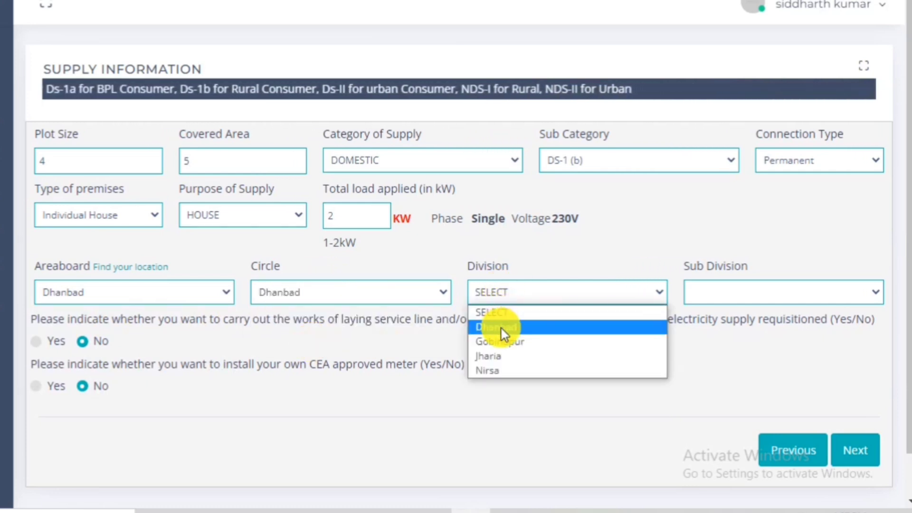
{"action": "left_click", "coordinate": [492, 356]}
{"action": "left_click", "coordinate": [710, 289]}
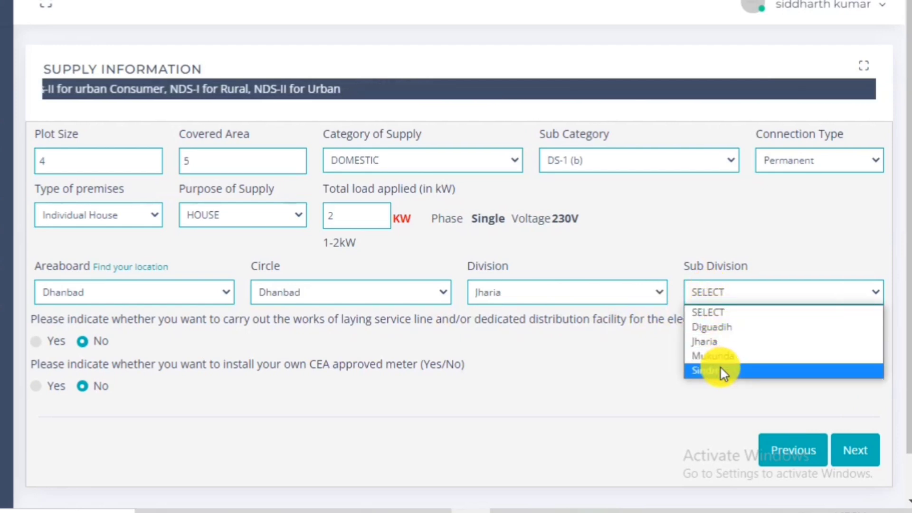
{"action": "left_click", "coordinate": [721, 342]}
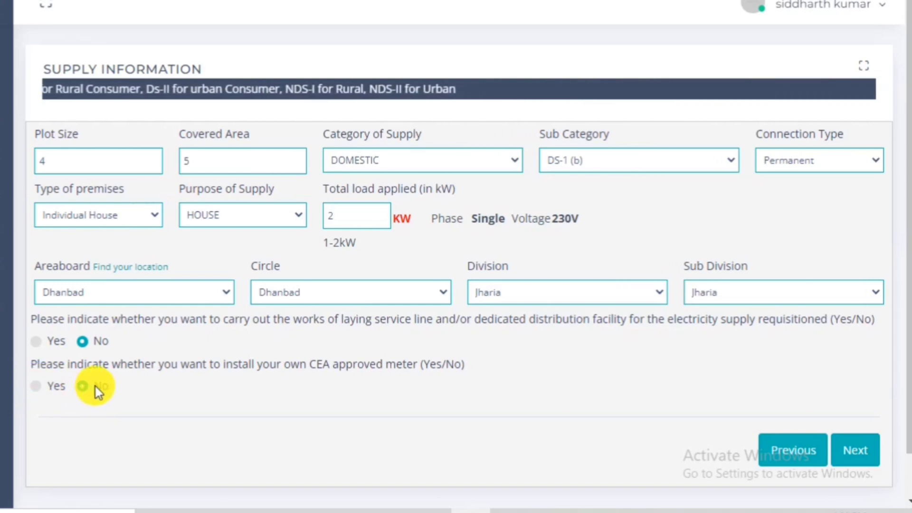
{"action": "left_click", "coordinate": [847, 451]}
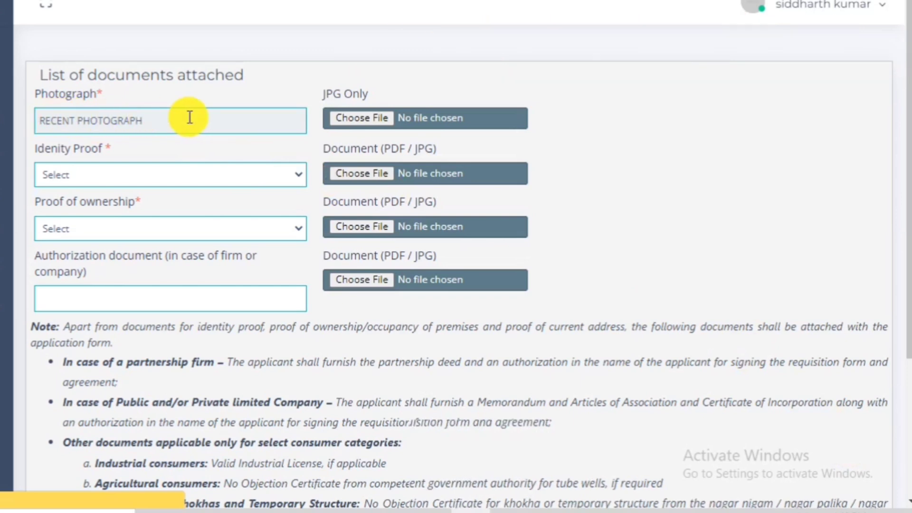
Attach PIC.jpg as the applicant photograph.
{"action": "left_click", "coordinate": [358, 120]}
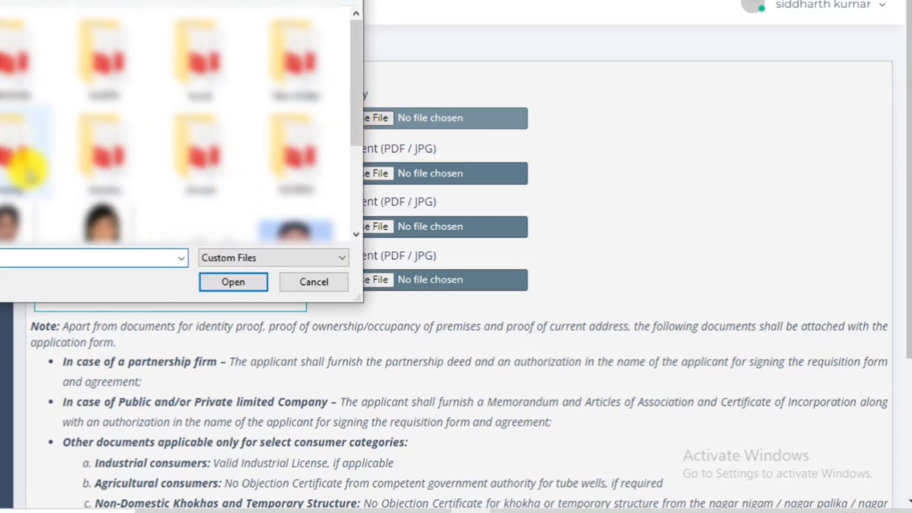
{"action": "left_click_drag", "start_coordinate": [358, 66], "coordinate": [359, 118]}
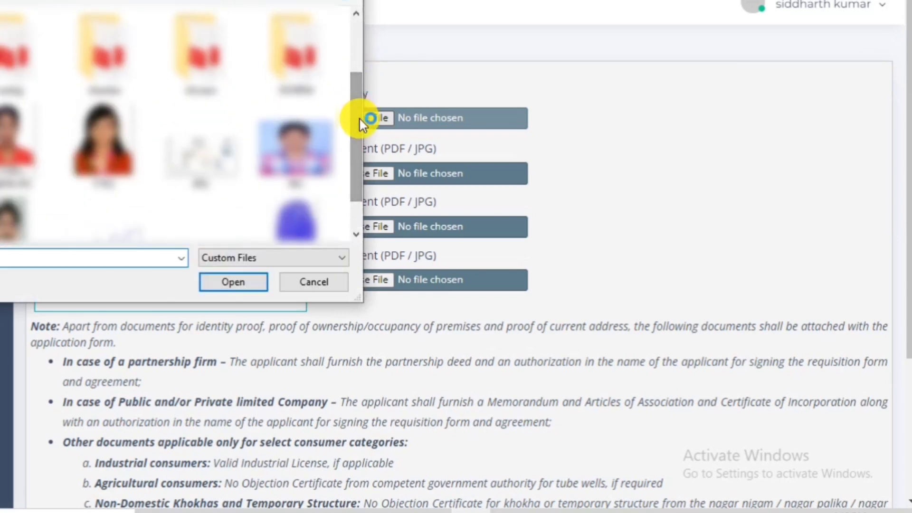
{"action": "double_click", "coordinate": [292, 136]}
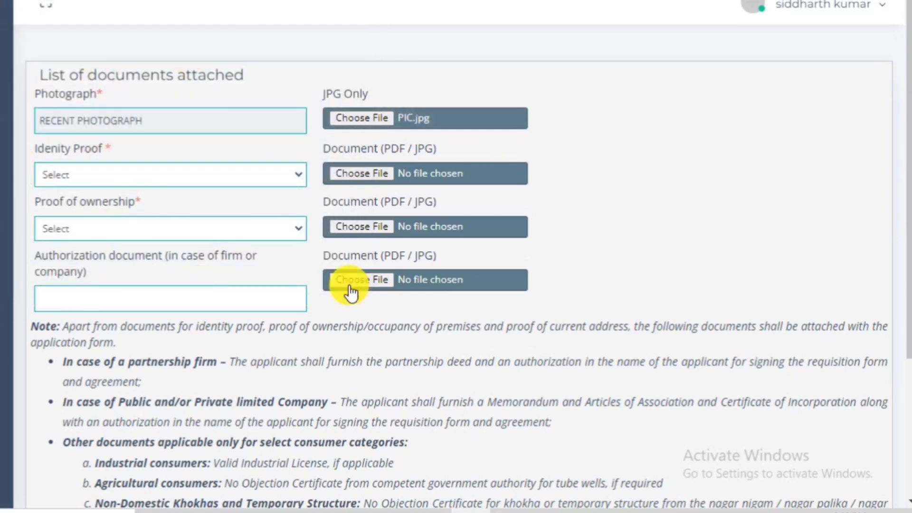
Choose a government photo identity card as identity proof and attach JPG.jpg.
{"action": "left_click", "coordinate": [76, 173]}
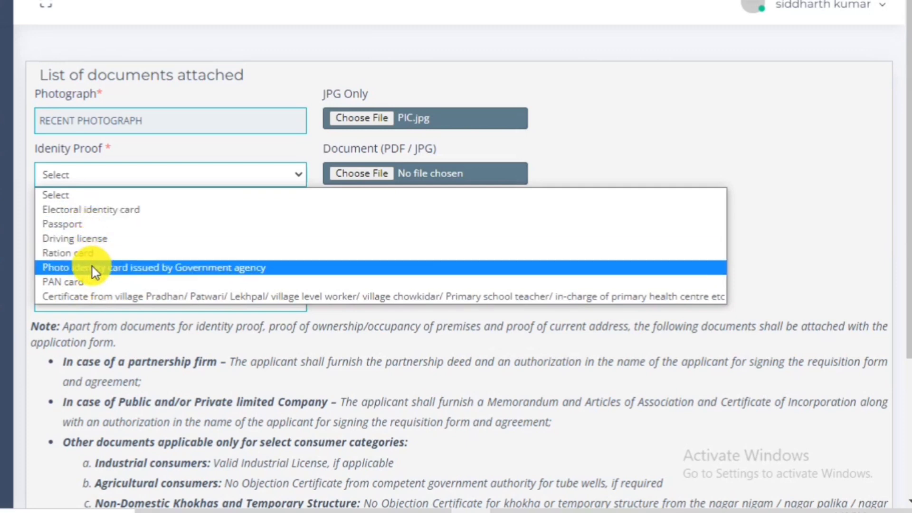
{"action": "left_click", "coordinate": [152, 271]}
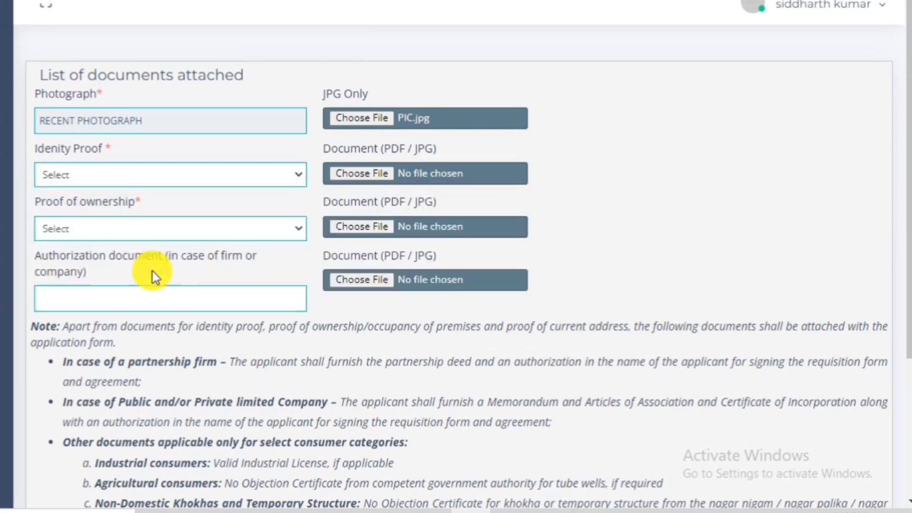
{"action": "left_click", "coordinate": [341, 174]}
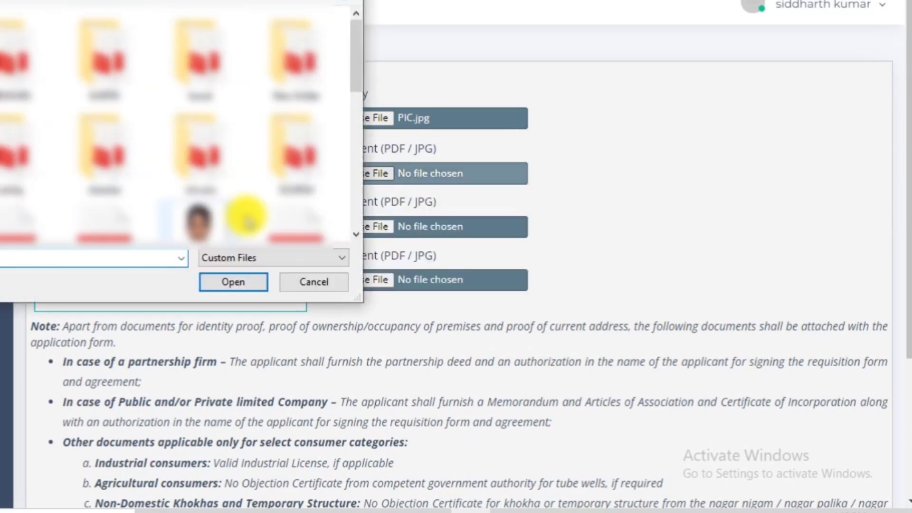
{"action": "double_click", "coordinate": [9, 124]}
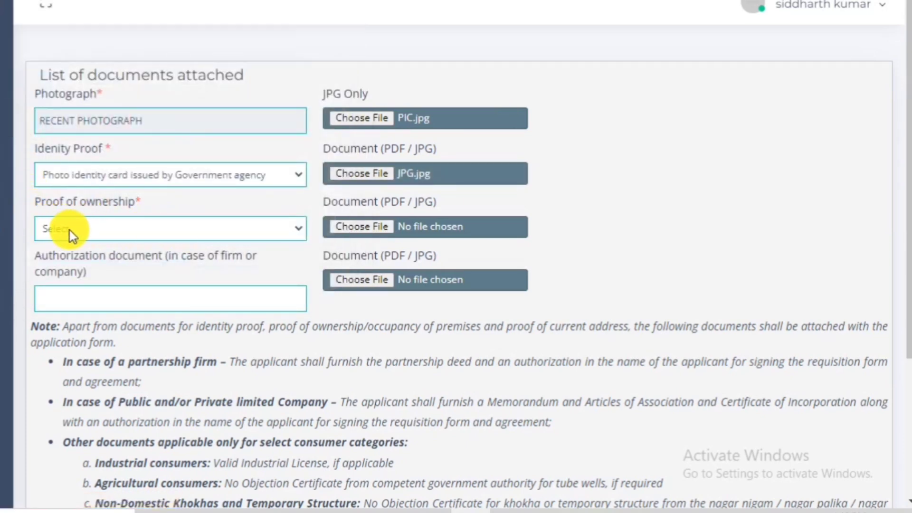
Set proof of ownership to occupier-not-owner with JPG.jpg attached, then continue to the dues page.
{"action": "left_click", "coordinate": [158, 233]}
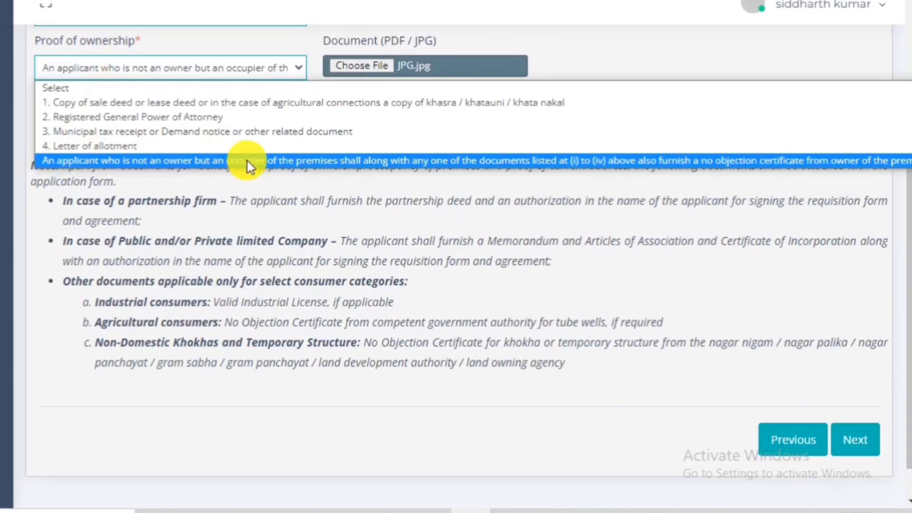
{"action": "left_click", "coordinate": [348, 369]}
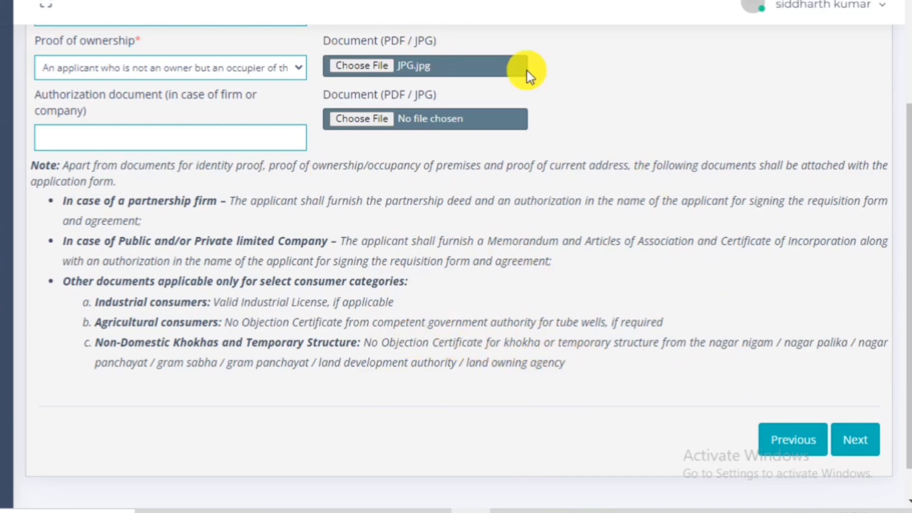
{"action": "left_click", "coordinate": [857, 439]}
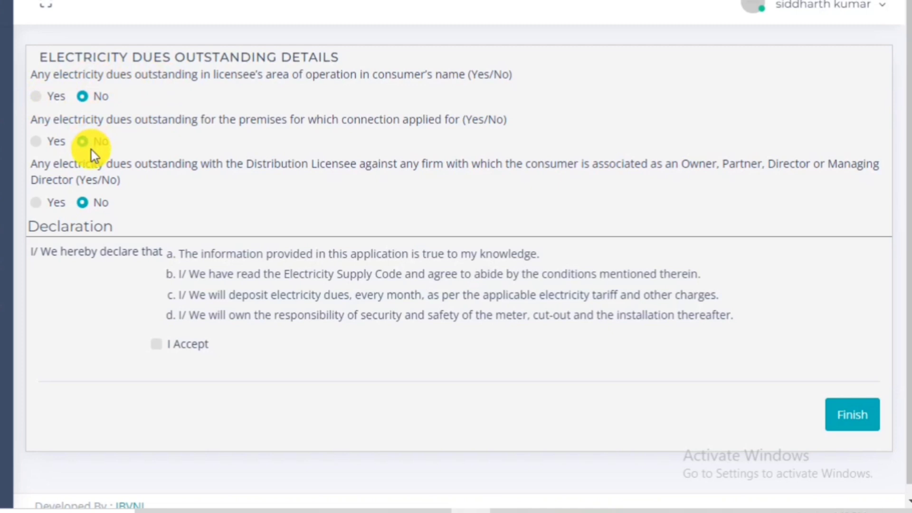
Tick 'I Accept' on the declaration and finish the application.
{"action": "left_click", "coordinate": [156, 344]}
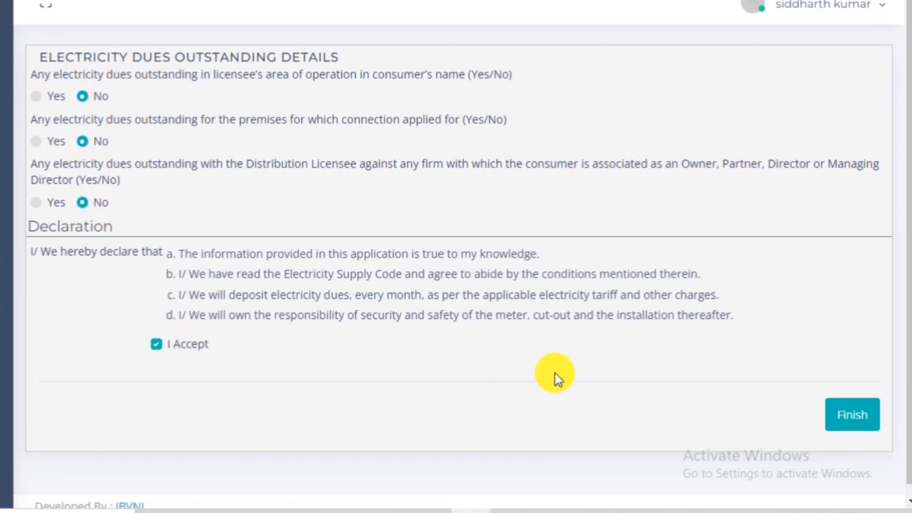
{"action": "left_click", "coordinate": [844, 420]}
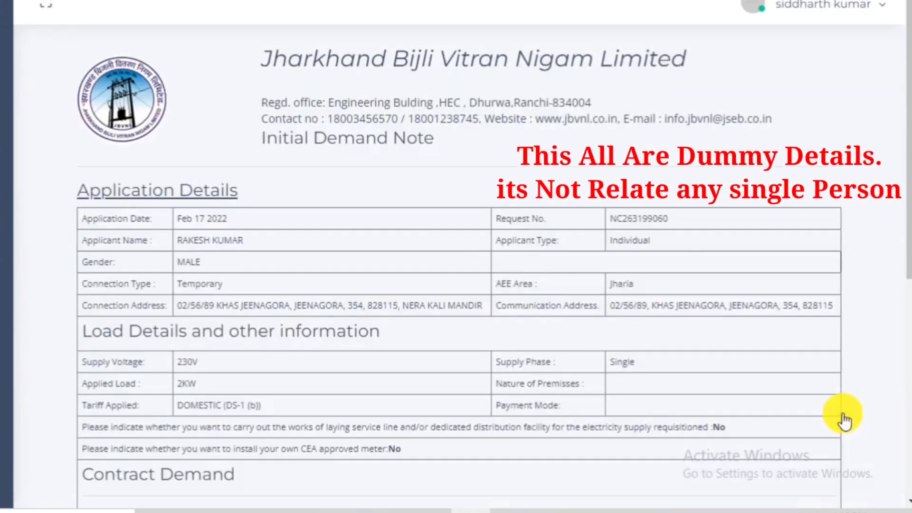
Scroll the Initial Demand Note down to the Contract Demand table totalling Rs. 6720.
{"action": "scroll", "coordinate": [845, 421], "scroll_direction": "down", "scroll_amount": 5}
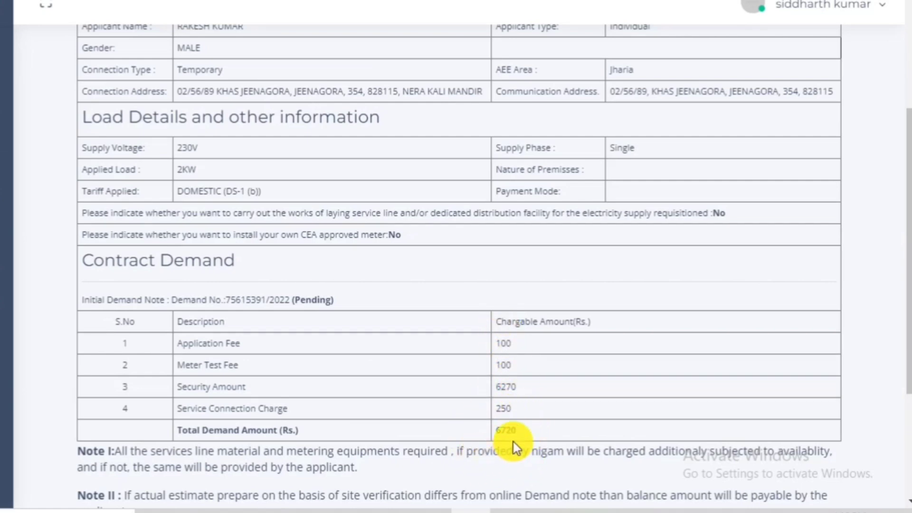
{"action": "scroll", "coordinate": [514, 447], "scroll_direction": "down", "scroll_amount": 4}
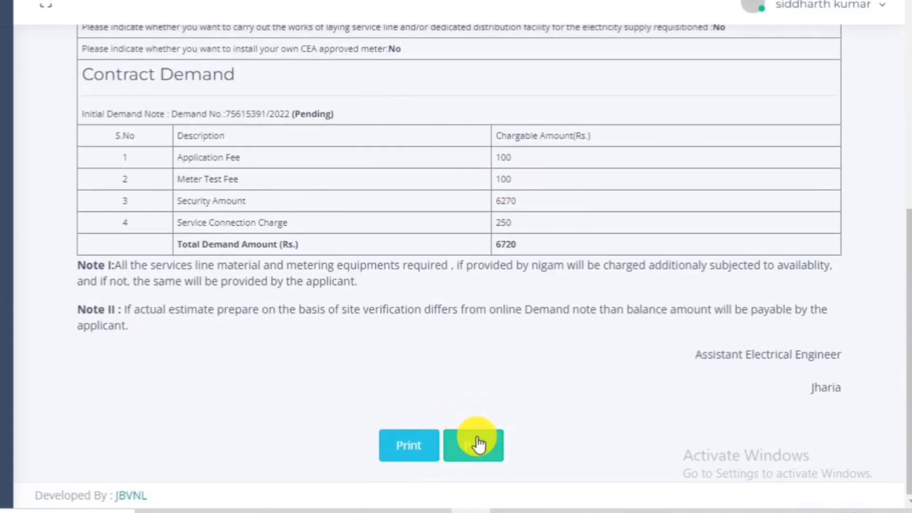
{"action": "left_click", "coordinate": [394, 444]}
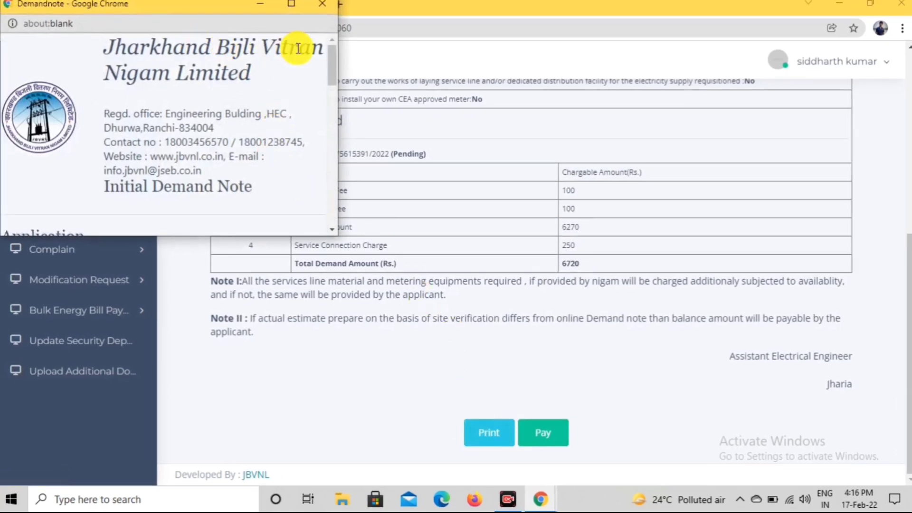
{"action": "left_click_drag", "start_coordinate": [330, 61], "coordinate": [347, 210]}
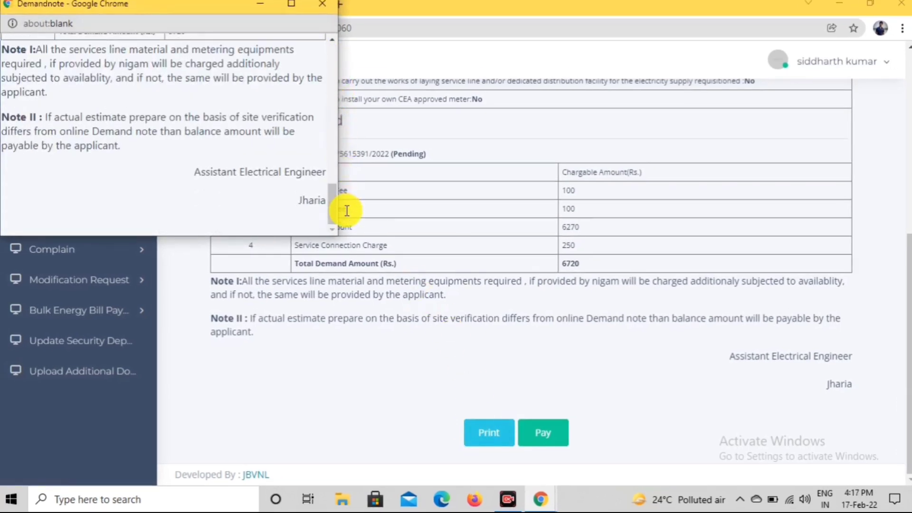
{"action": "key", "text": "ctrl+p"}
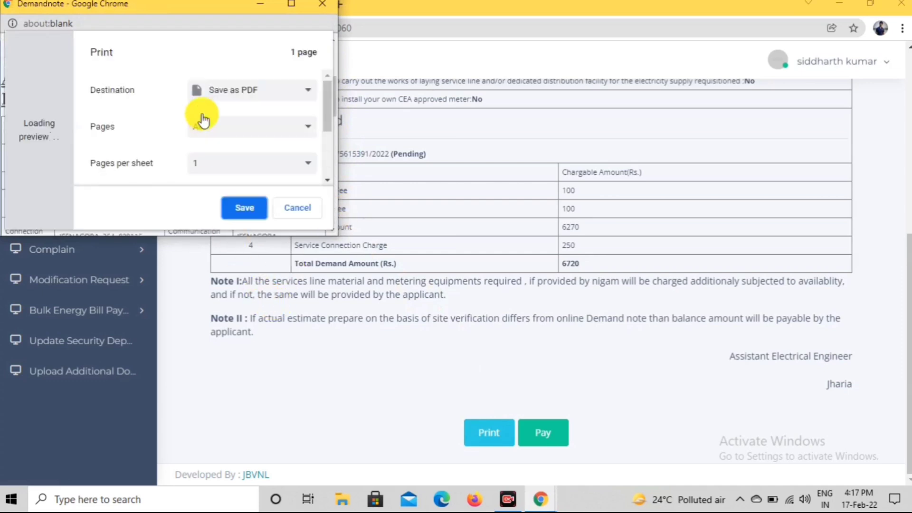
{"action": "left_click", "coordinate": [236, 205]}
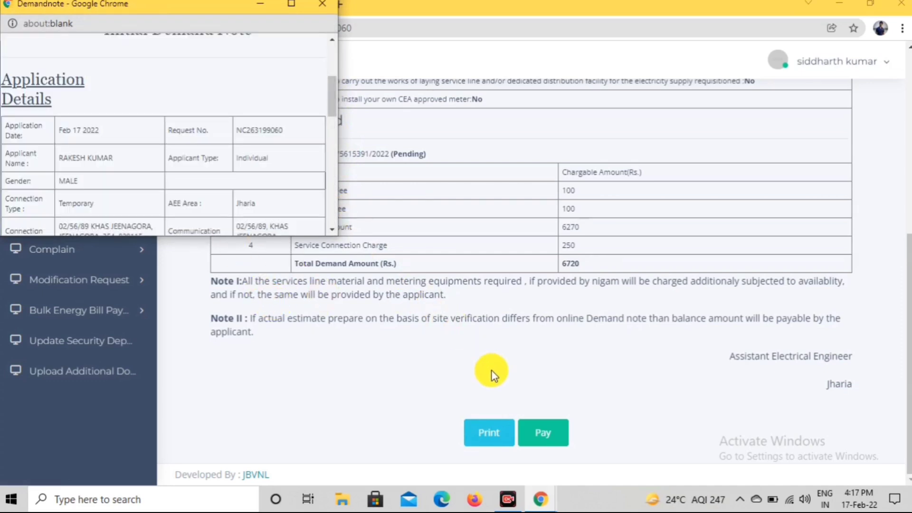
{"action": "left_click", "coordinate": [323, 6]}
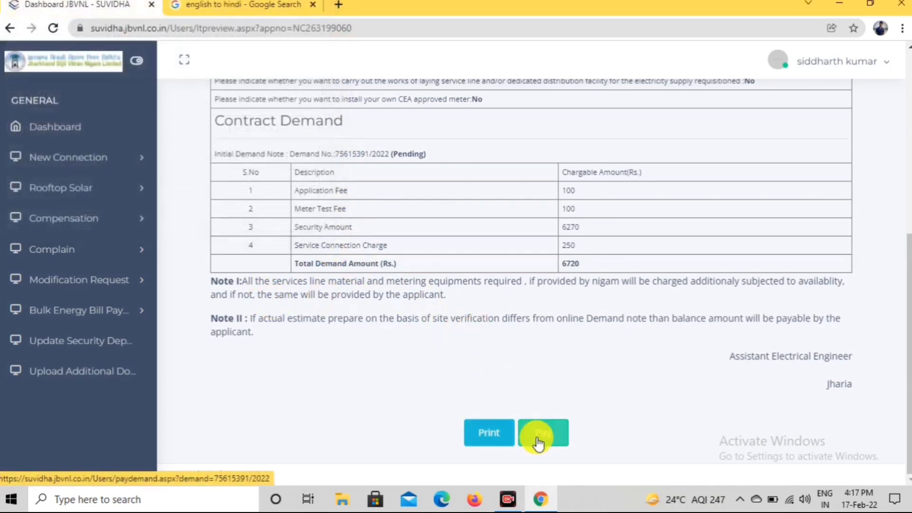
Start paying 6720.00 by MasterCard debit card, selecting the card number and holder name fields.
{"action": "left_click", "coordinate": [539, 444]}
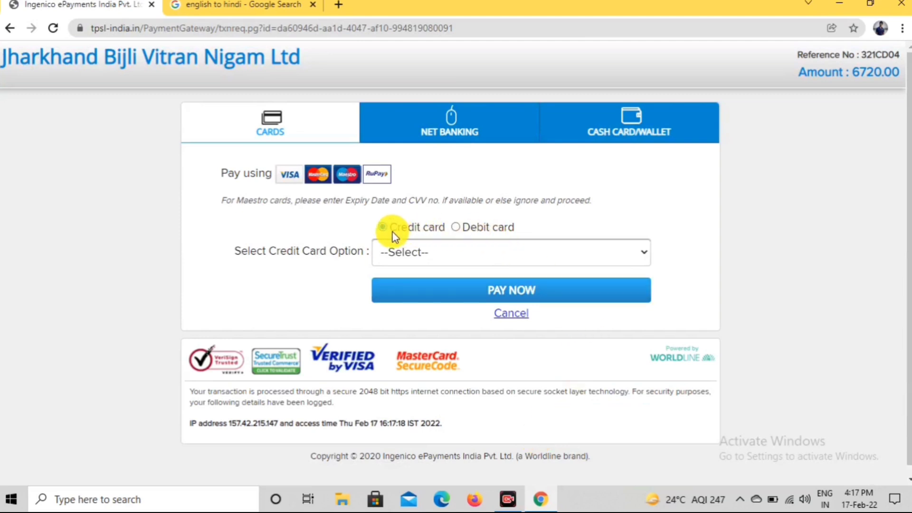
{"action": "left_click", "coordinate": [456, 228]}
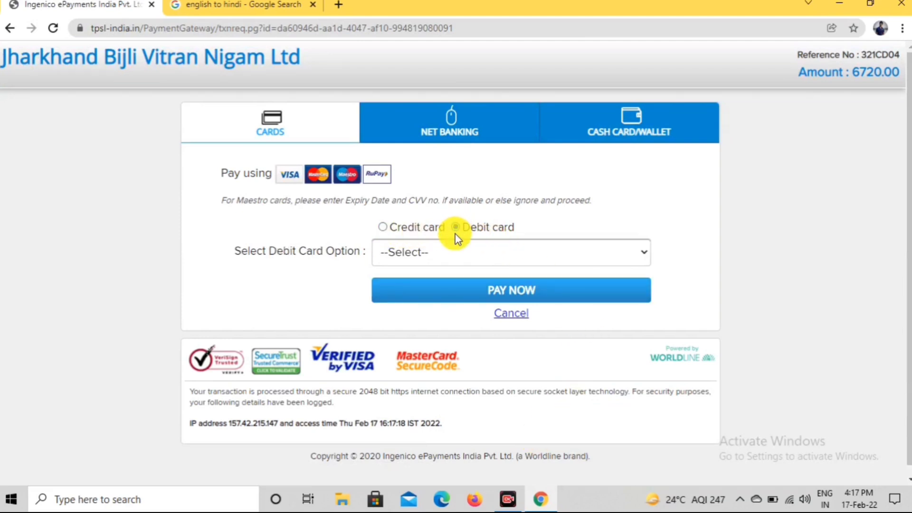
{"action": "left_click", "coordinate": [451, 251]}
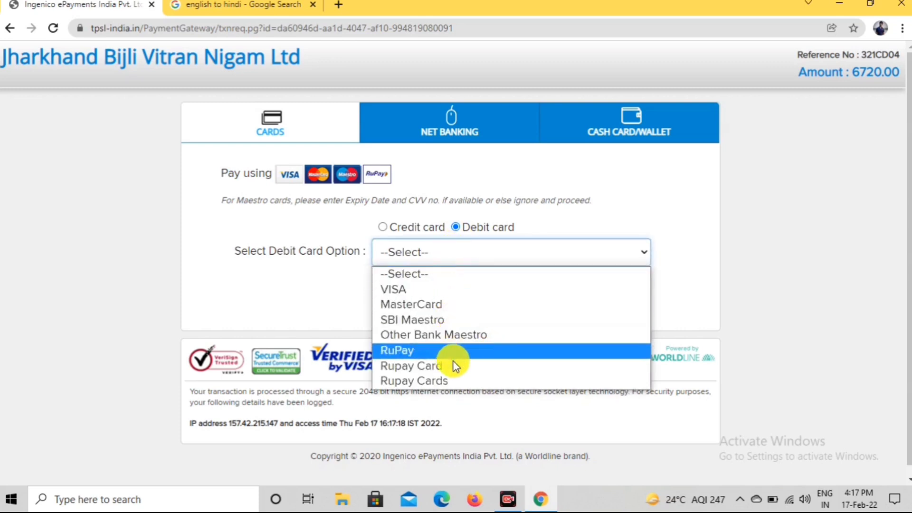
{"action": "left_click", "coordinate": [445, 303]}
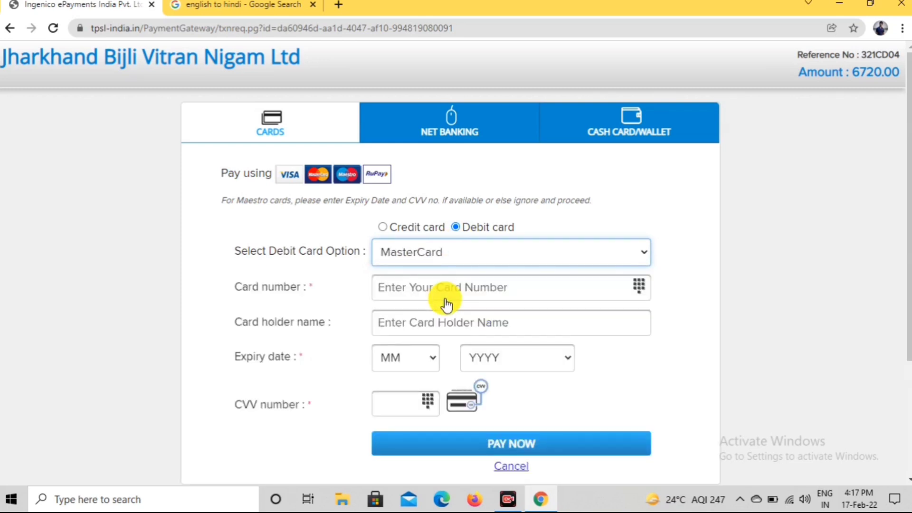
{"action": "left_click", "coordinate": [485, 291]}
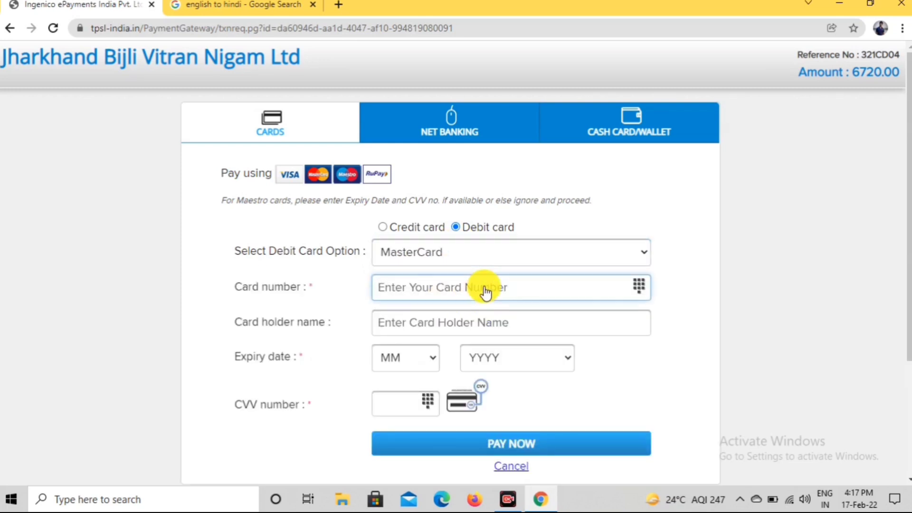
{"action": "left_click", "coordinate": [481, 327]}
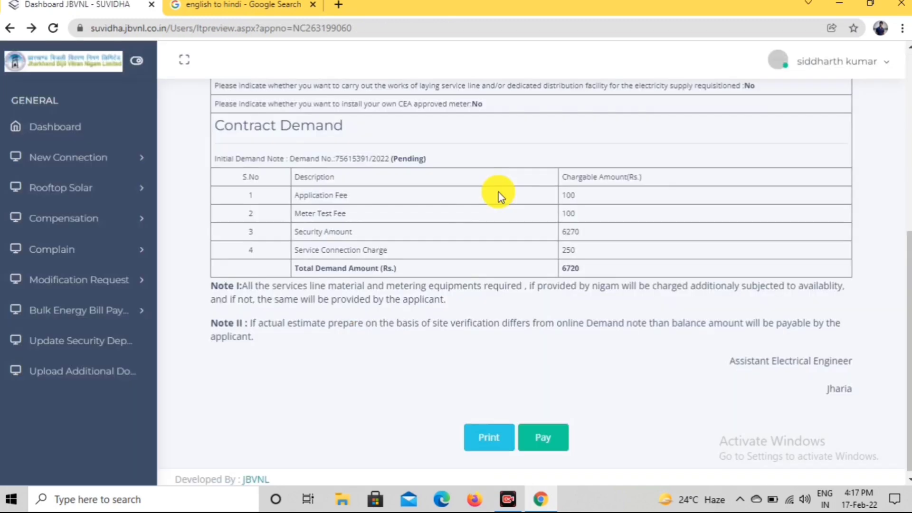
Go back to the dashboard and expand Modification Request and Complain in the sidebar.
{"action": "scroll", "coordinate": [499, 194], "scroll_direction": "up", "scroll_amount": 10}
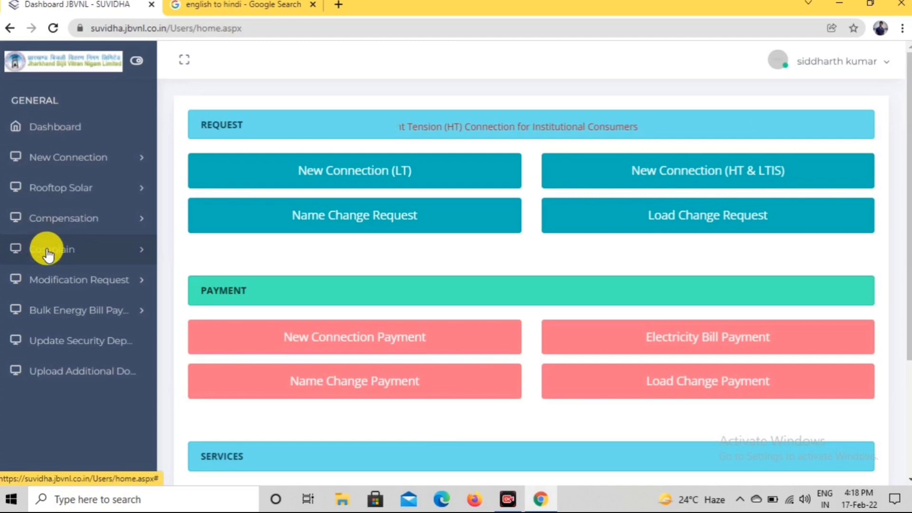
{"action": "left_click", "coordinate": [91, 287]}
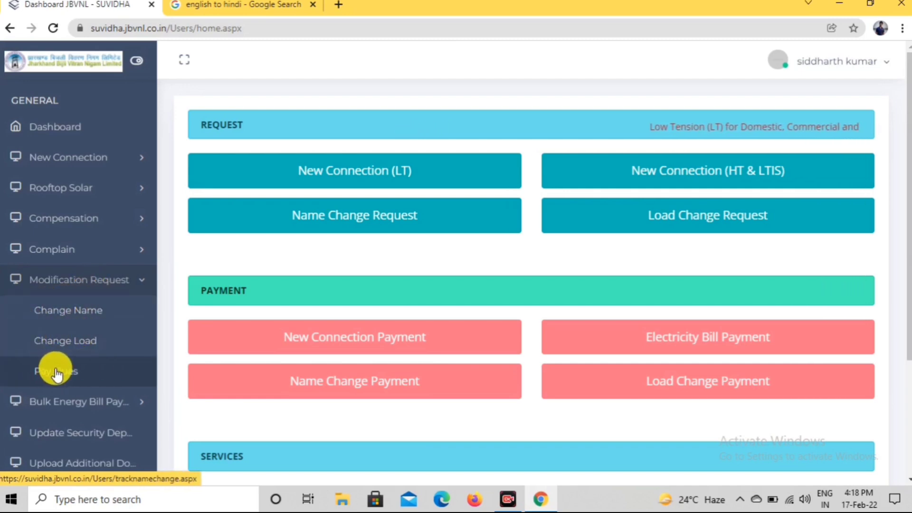
{"action": "left_click", "coordinate": [67, 252]}
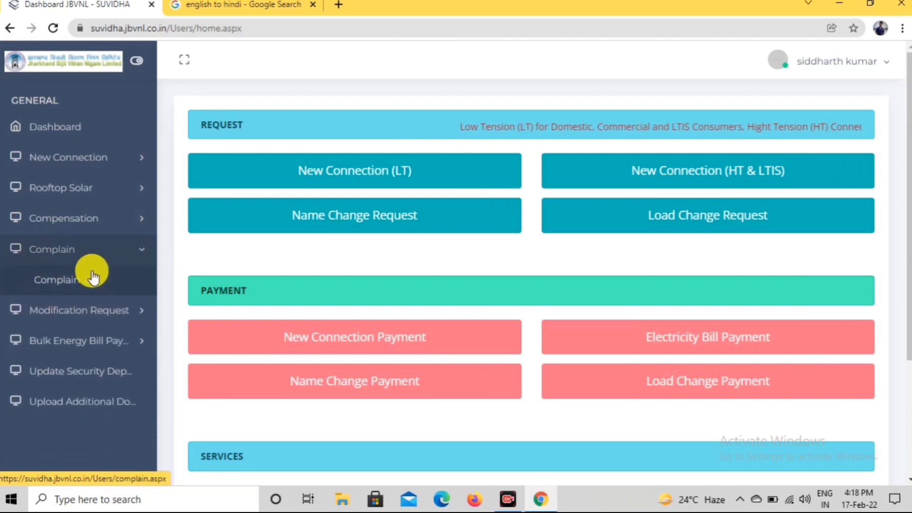